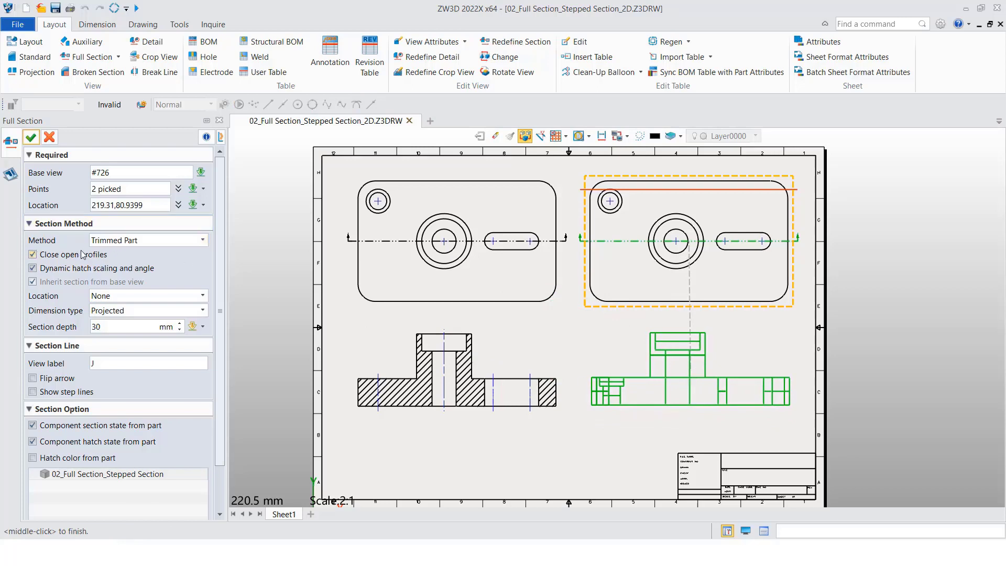
# Step: Finish the straight full section labelled J with the Trimmed Part method and Orthogonal location
pyautogui.click(141, 240)
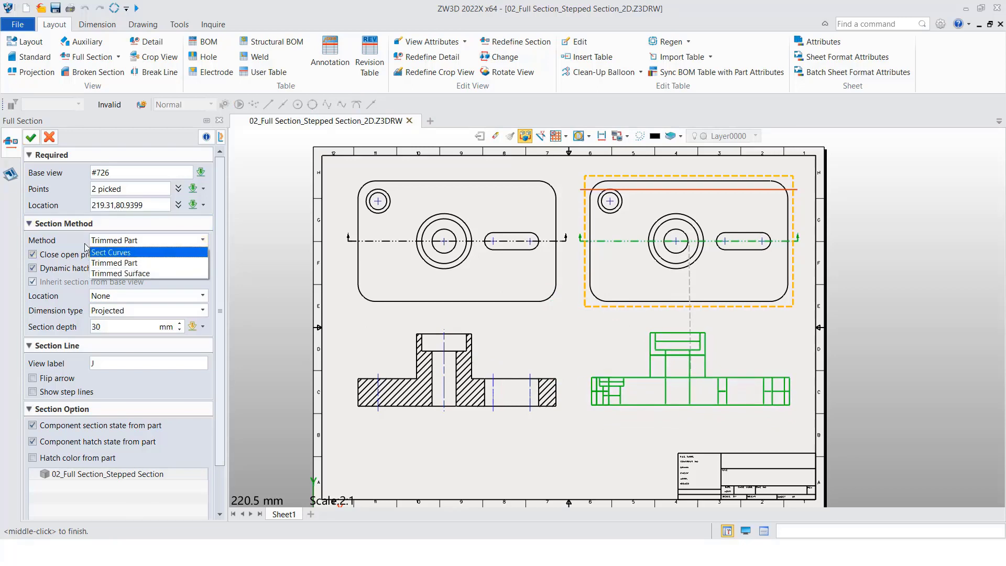
pyautogui.click(120, 263)
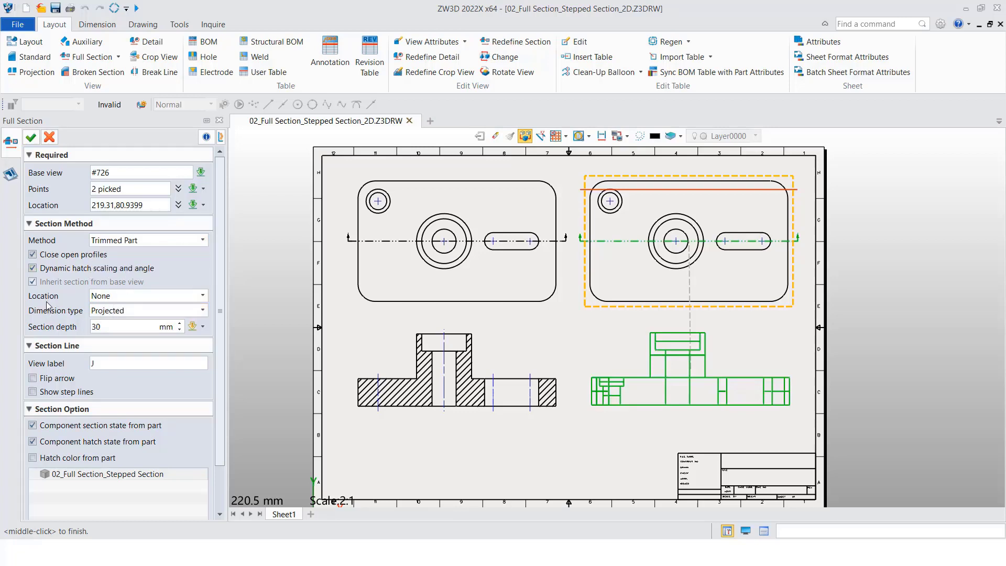
pyautogui.click(126, 297)
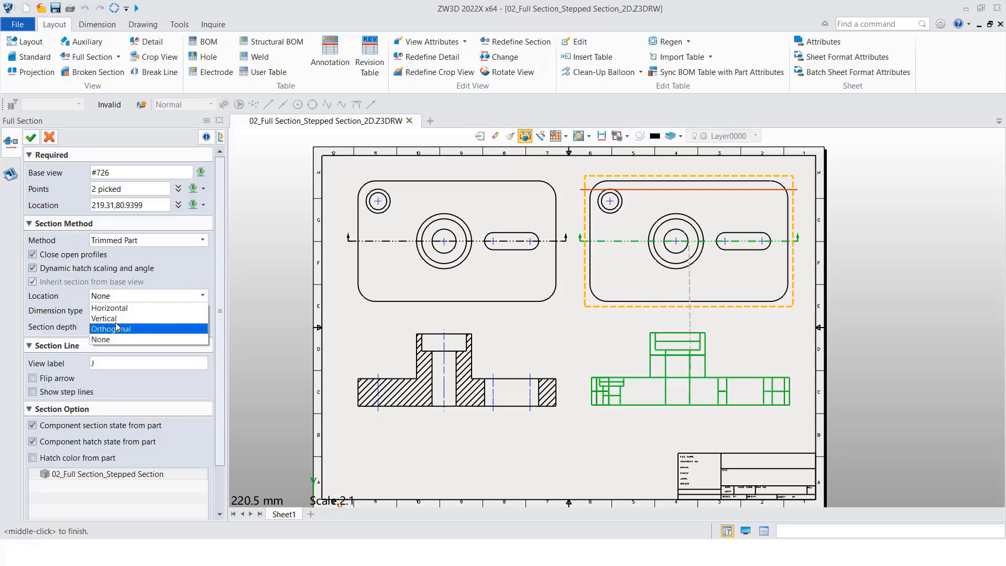
pyautogui.click(120, 330)
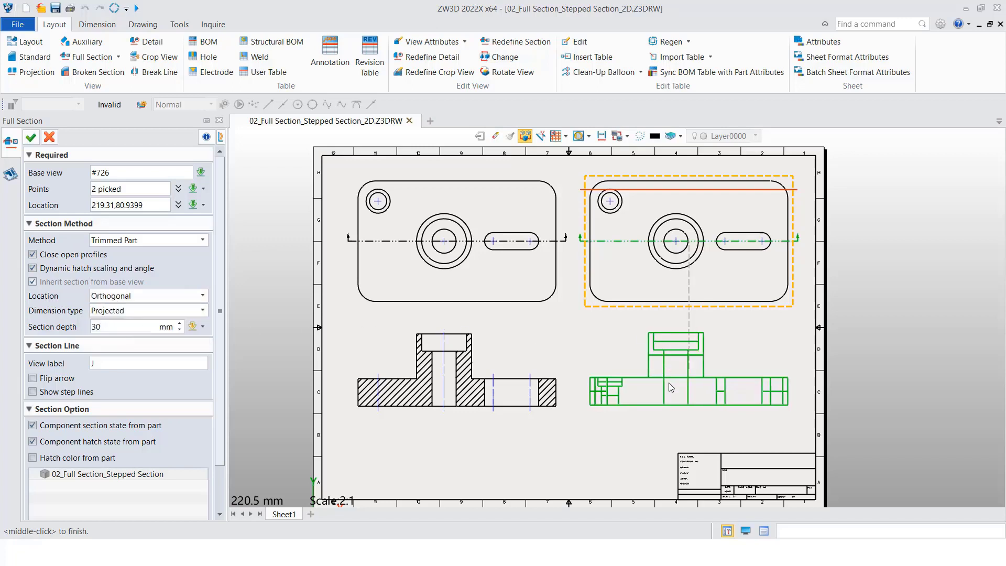
pyautogui.middleClick(528, 311)
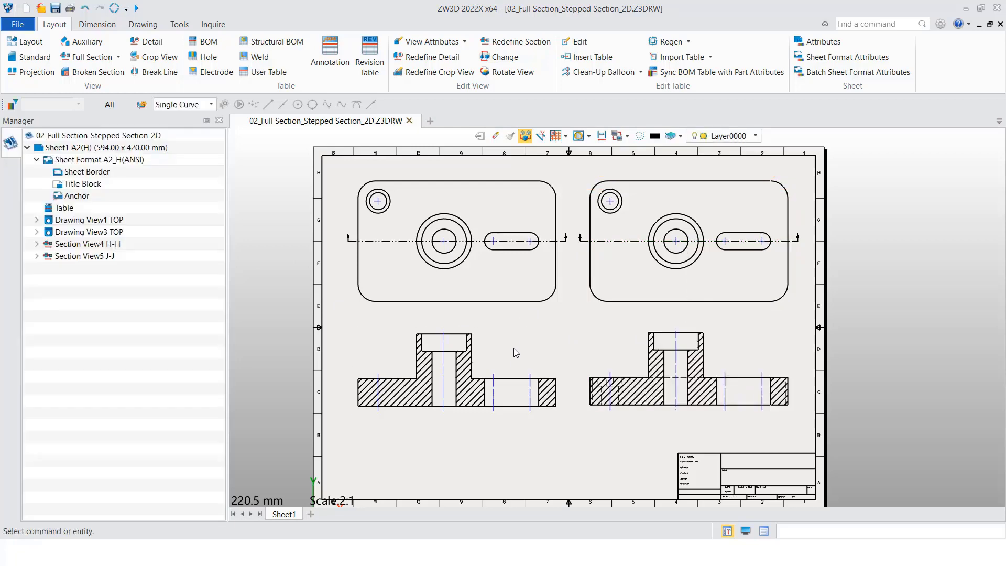
# Step: Turn off the hidden lines of section view J-J in its view attributes
pyautogui.click(696, 334)
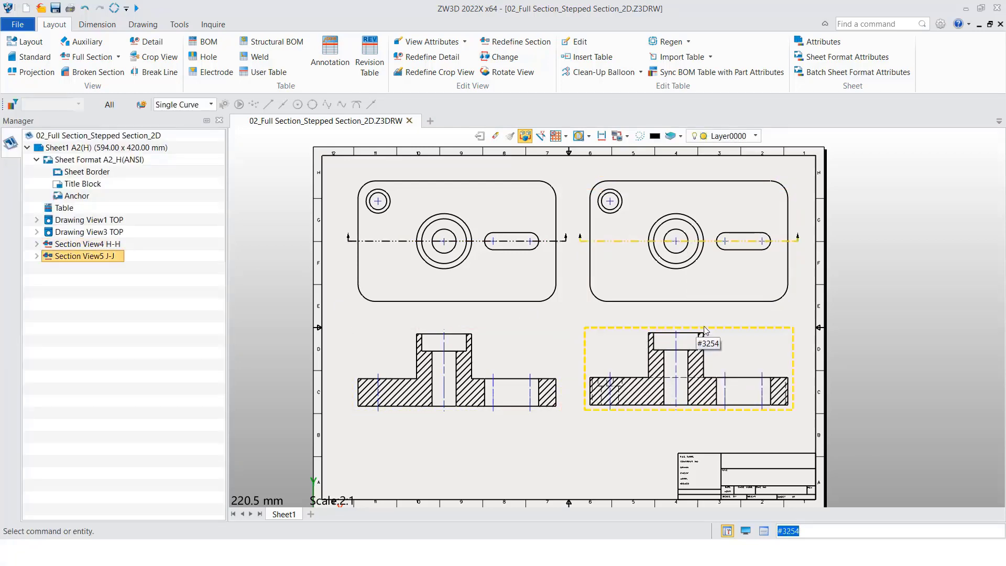
pyautogui.rightClick(703, 328)
pyautogui.click(757, 268)
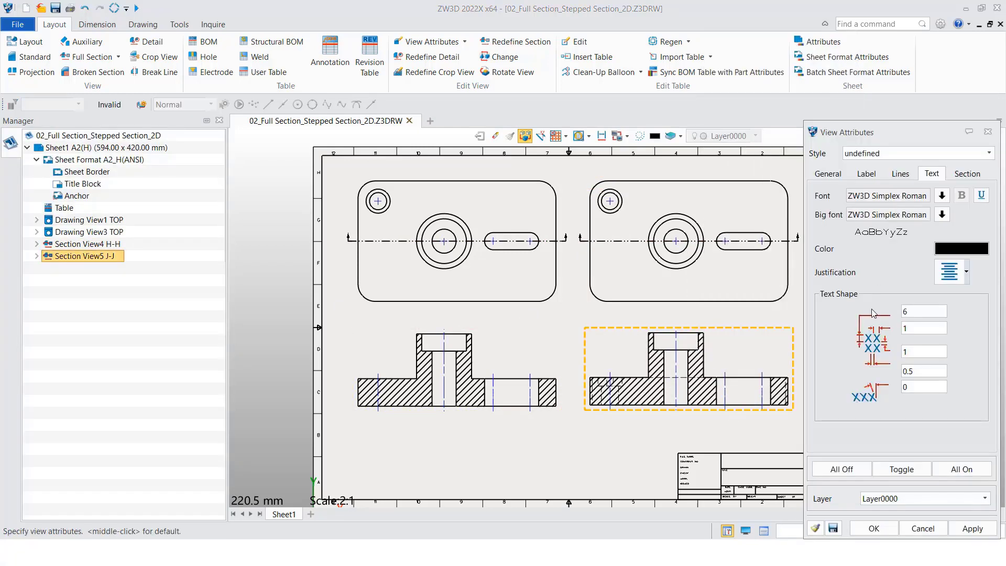
pyautogui.click(828, 173)
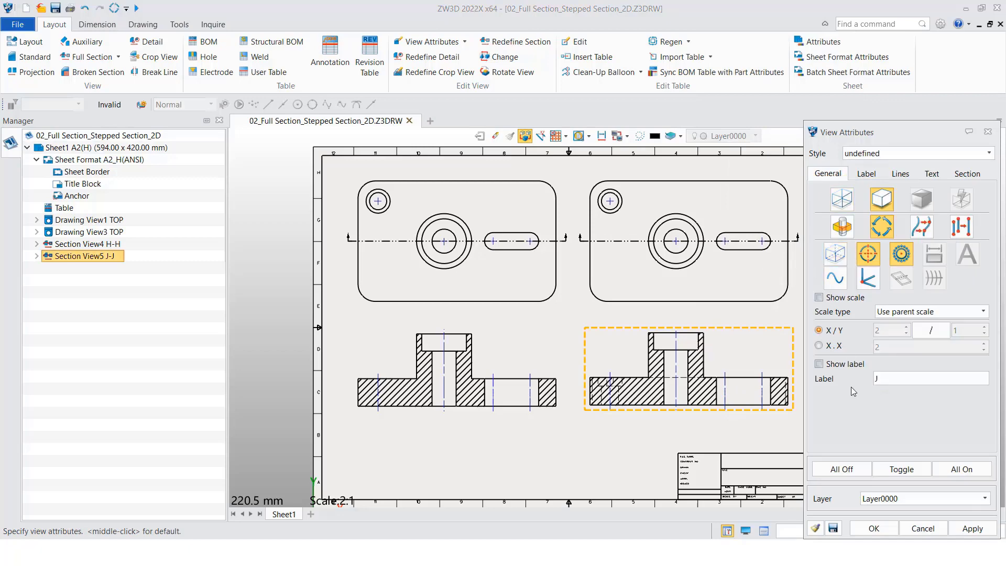
pyautogui.click(875, 528)
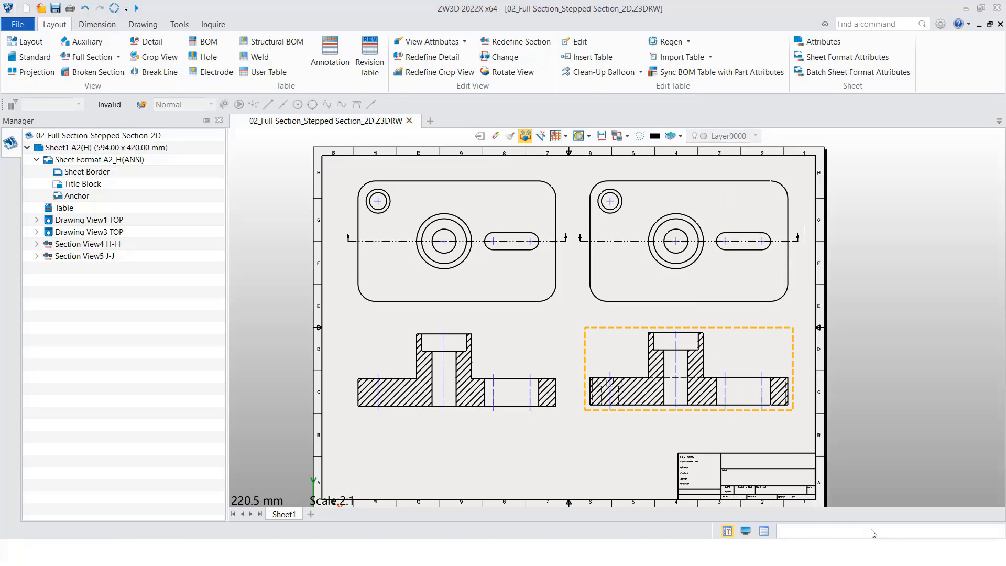
# Step: Redefine section view J-J to use the Sect Curves method
pyautogui.rightClick(726, 327)
pyautogui.click(739, 337)
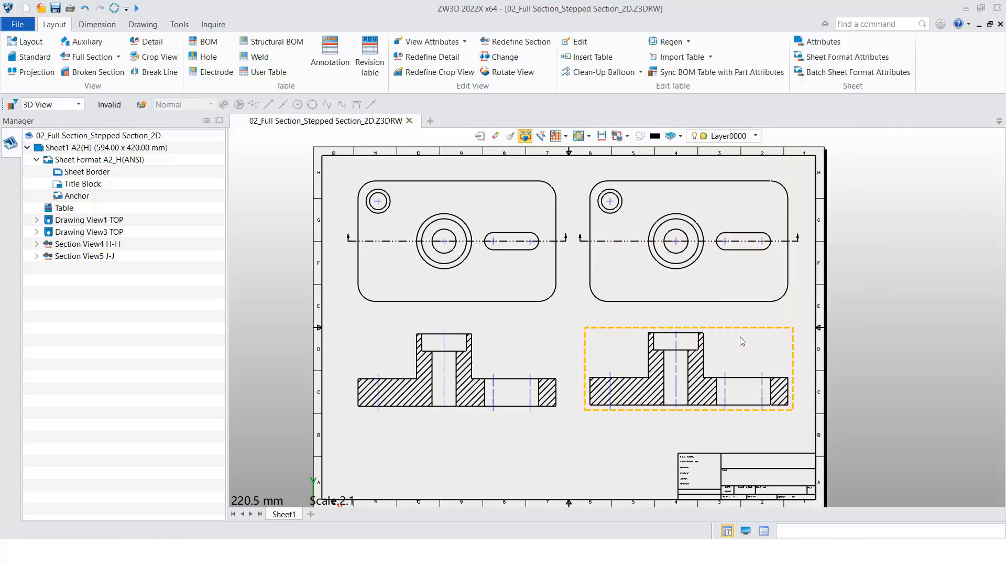
pyautogui.click(203, 223)
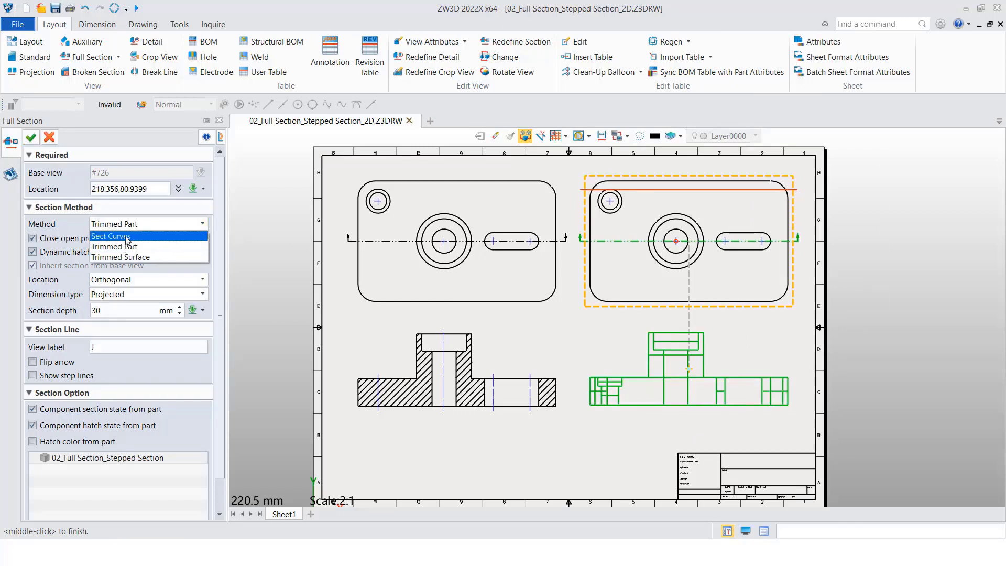
pyautogui.click(111, 236)
pyautogui.click(30, 137)
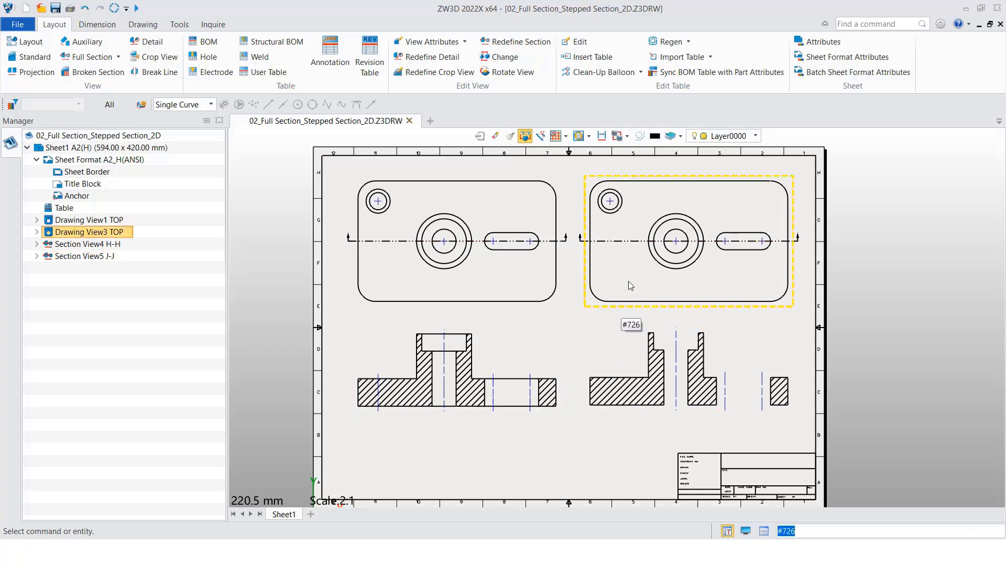
# Step: Replace section view J-J with a stepped full section through the corner hole, central boss and slot, placed below the same top view
pyautogui.click(655, 342)
pyautogui.press('Delete')
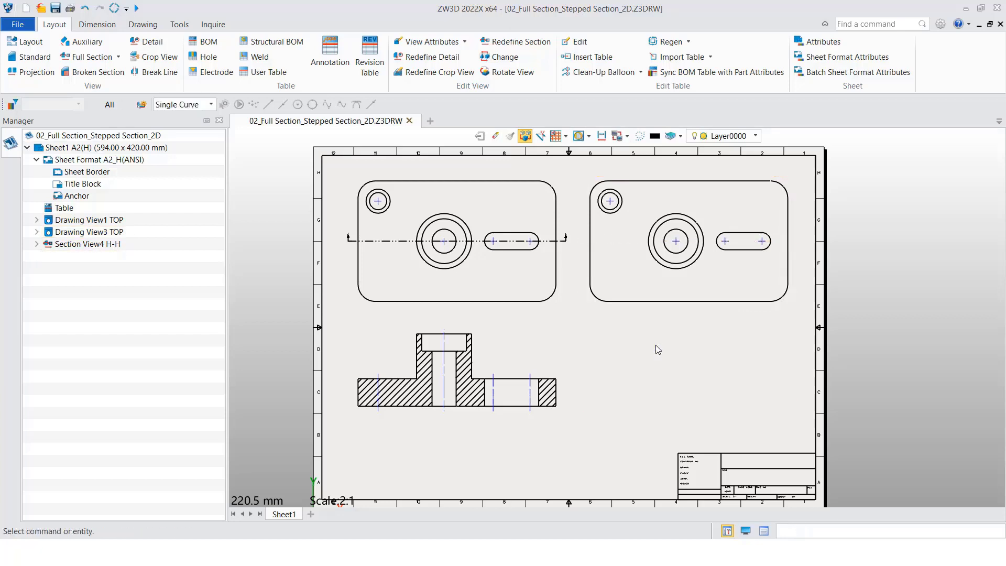
pyautogui.click(105, 61)
pyautogui.click(645, 185)
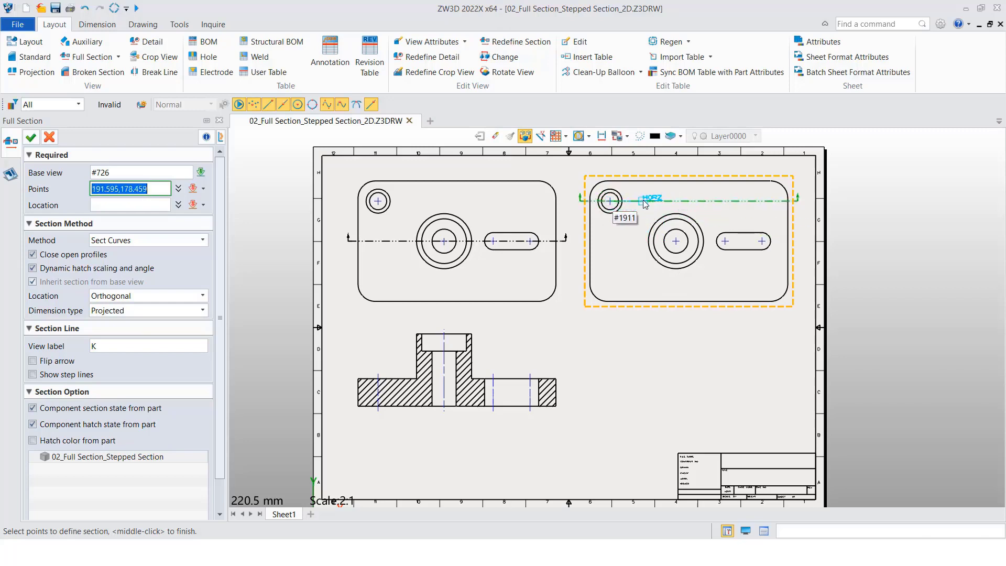
pyautogui.click(641, 200)
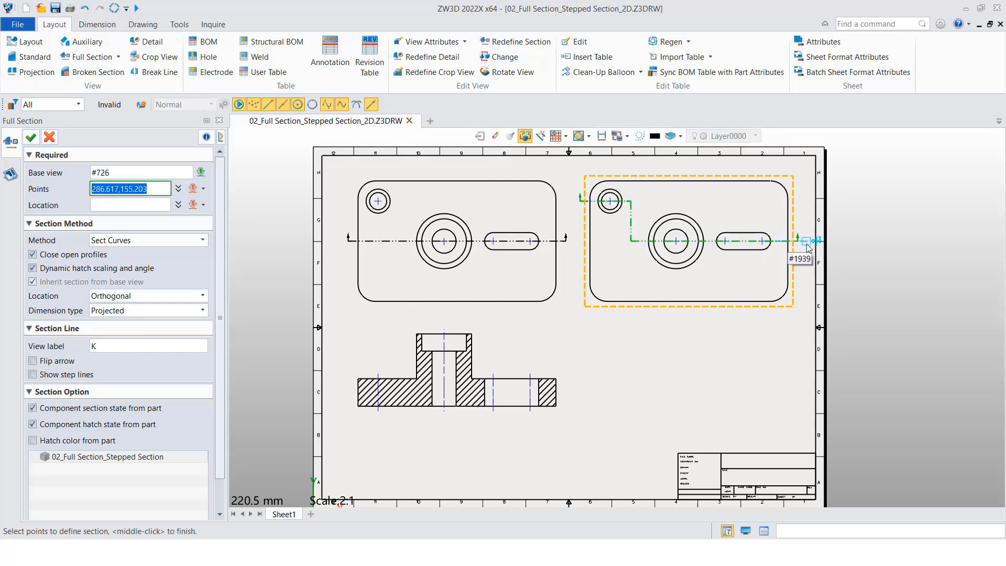
pyautogui.click(788, 241)
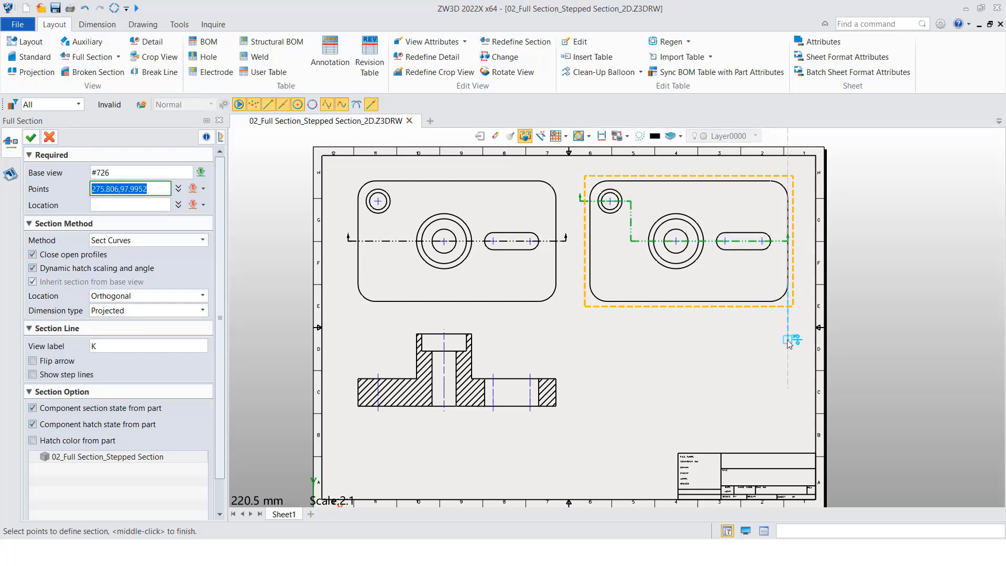
pyautogui.middleClick(791, 334)
pyautogui.click(711, 371)
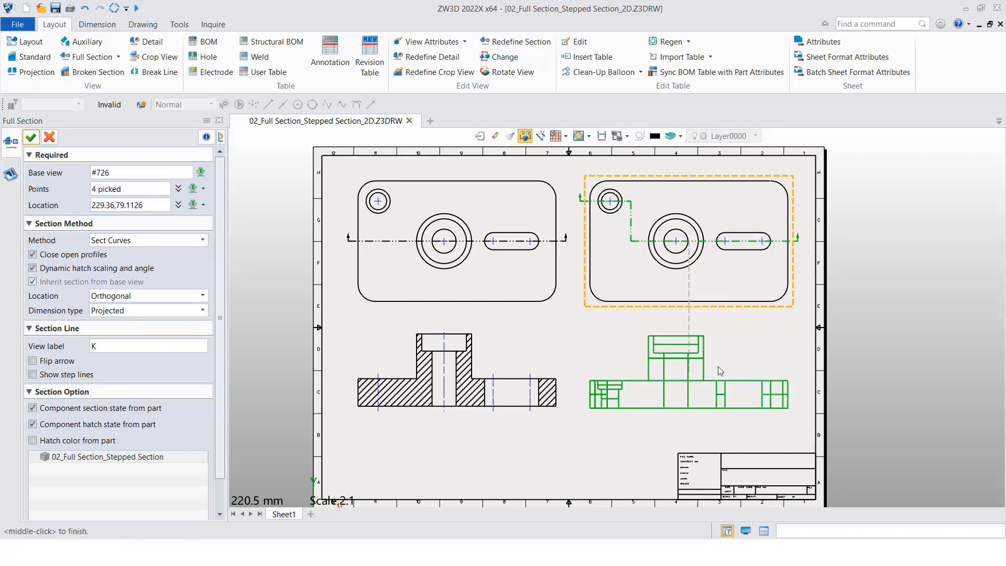
pyautogui.middleClick(754, 335)
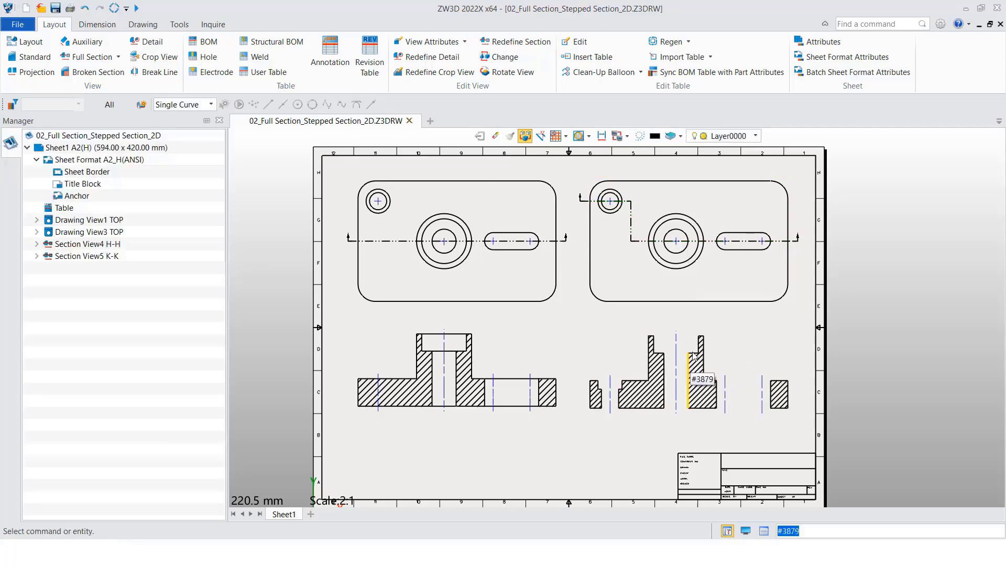
# Step: Redefine the stepped section view K-K to use the Trimmed Part method
pyautogui.rightClick(750, 332)
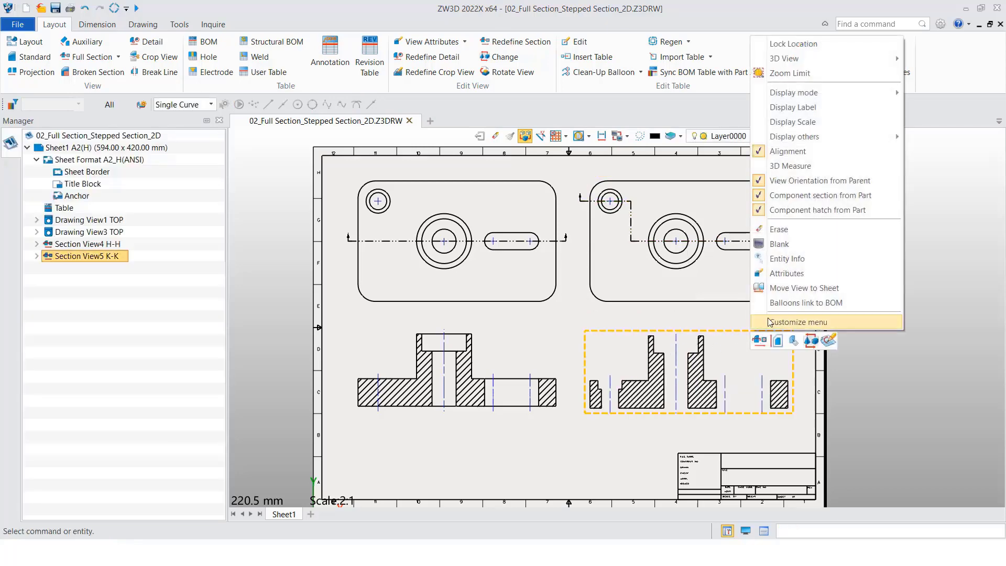
pyautogui.click(761, 341)
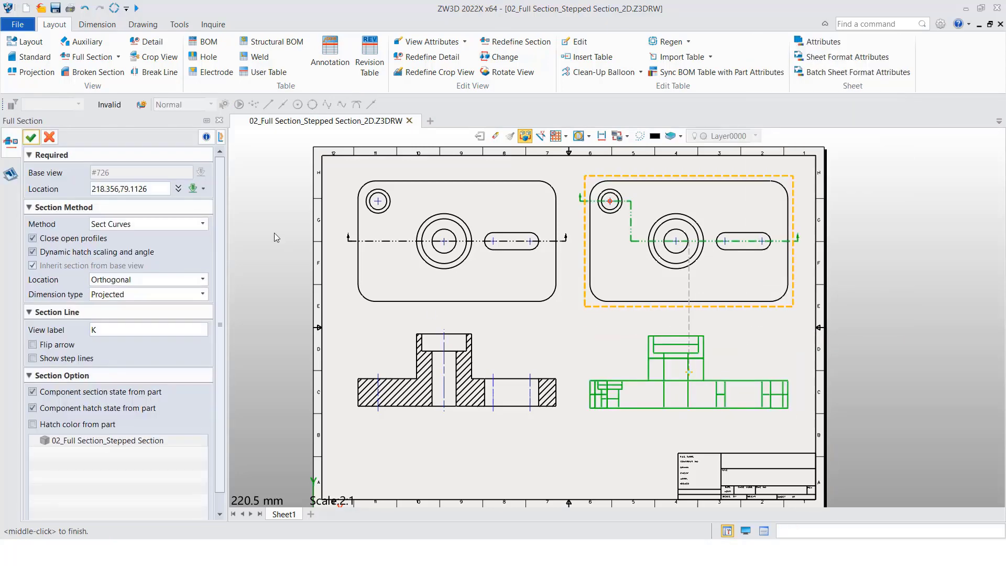
pyautogui.click(202, 223)
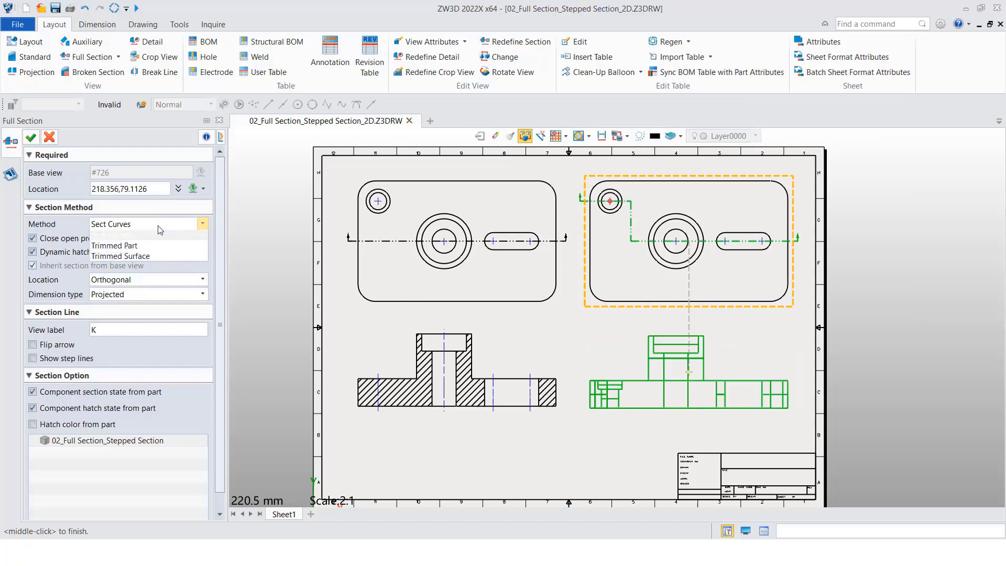
pyautogui.click(116, 248)
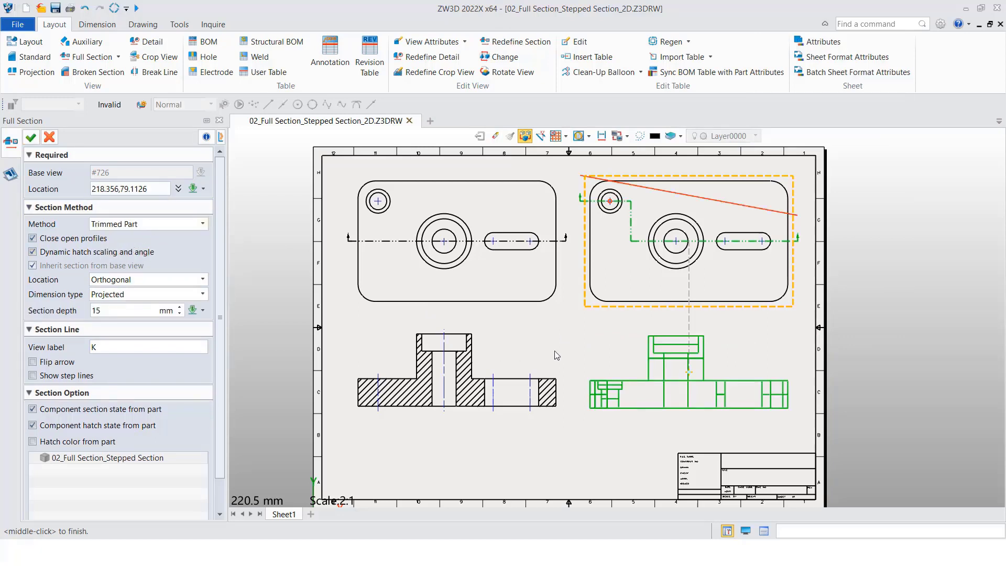
pyautogui.middleClick(575, 354)
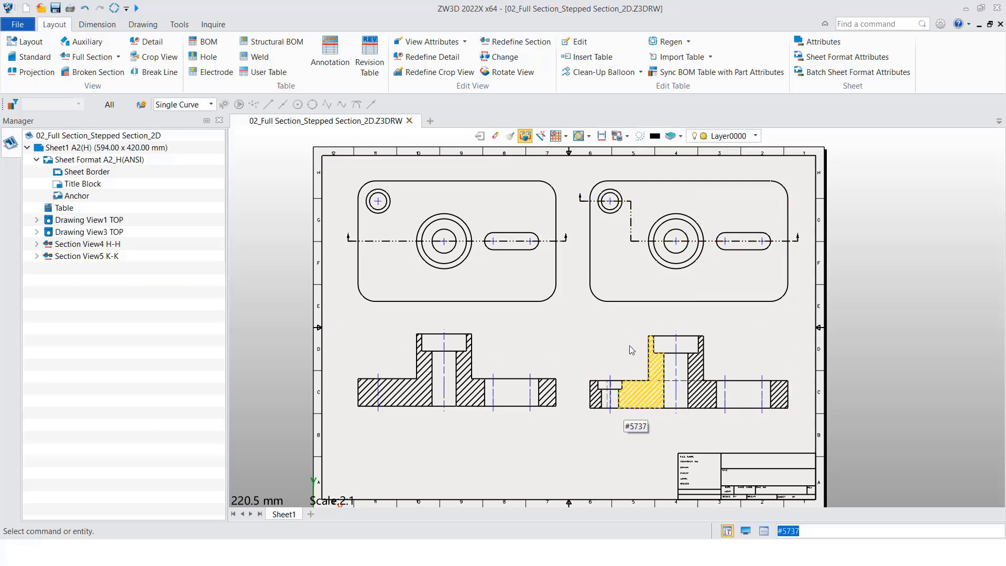
# Step: Insert a step in section line H-H between the corner hole and central boss, shifting the outer segment through the corner hole's center
pyautogui.rightClick(398, 241)
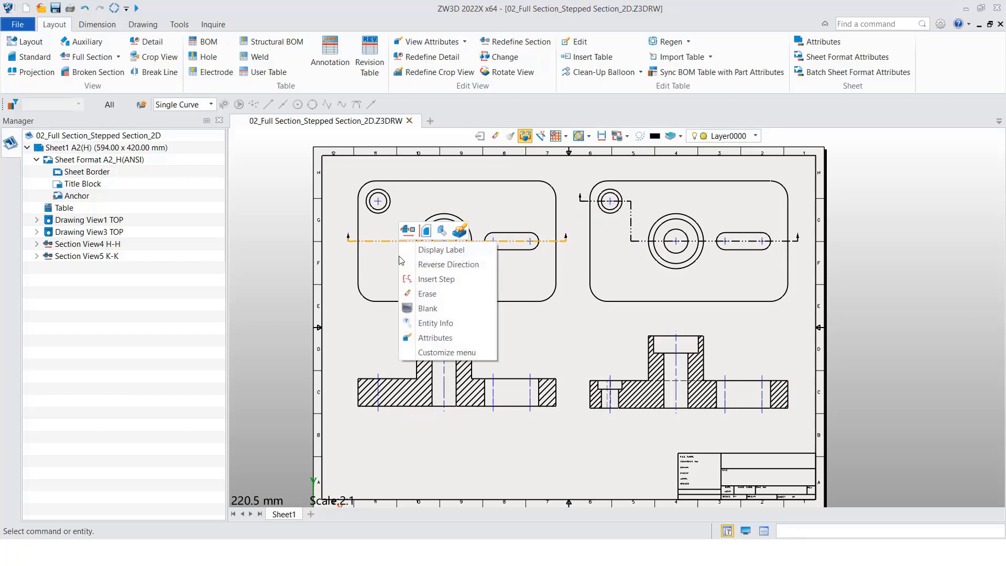
pyautogui.click(430, 280)
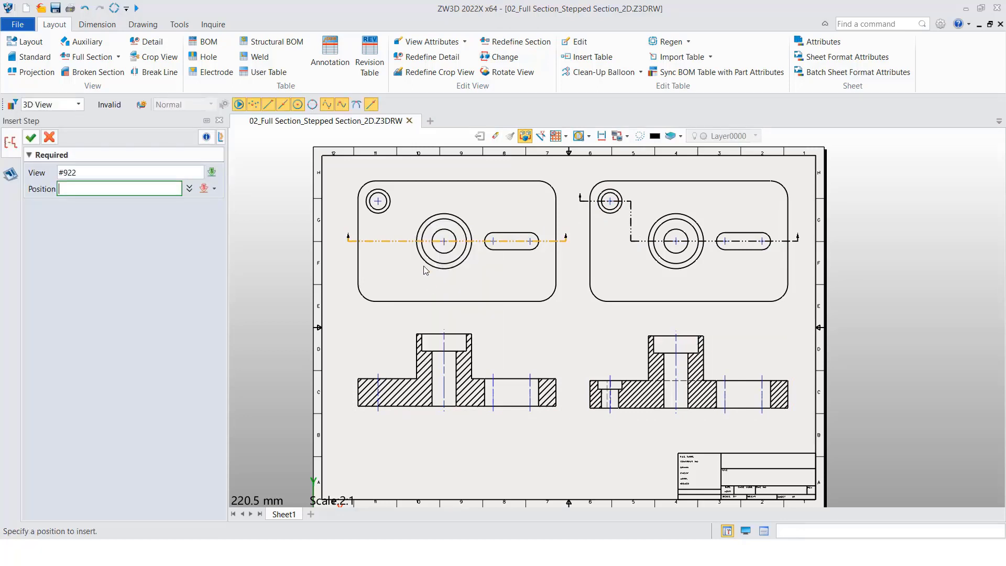
pyautogui.click(403, 241)
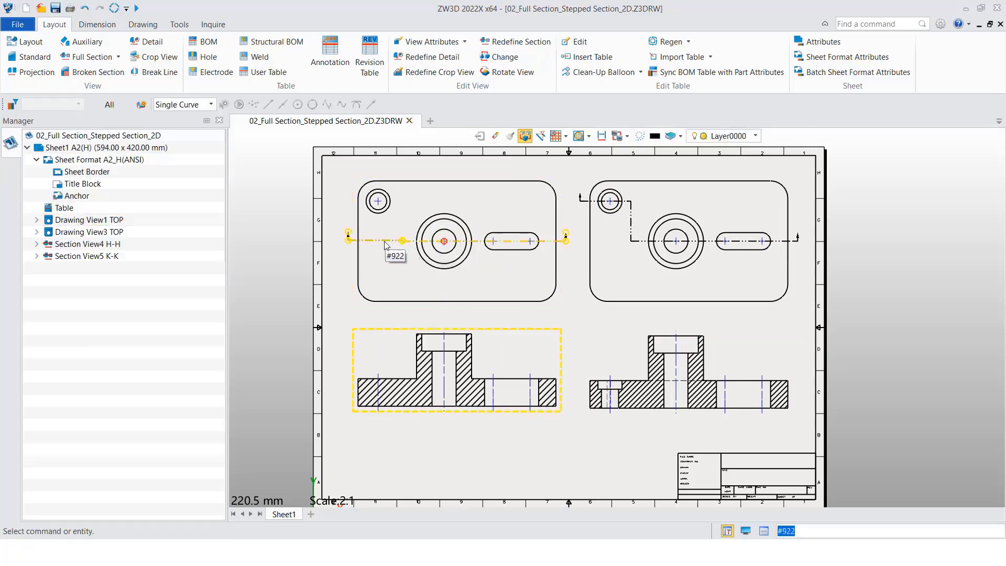
pyautogui.click(379, 201)
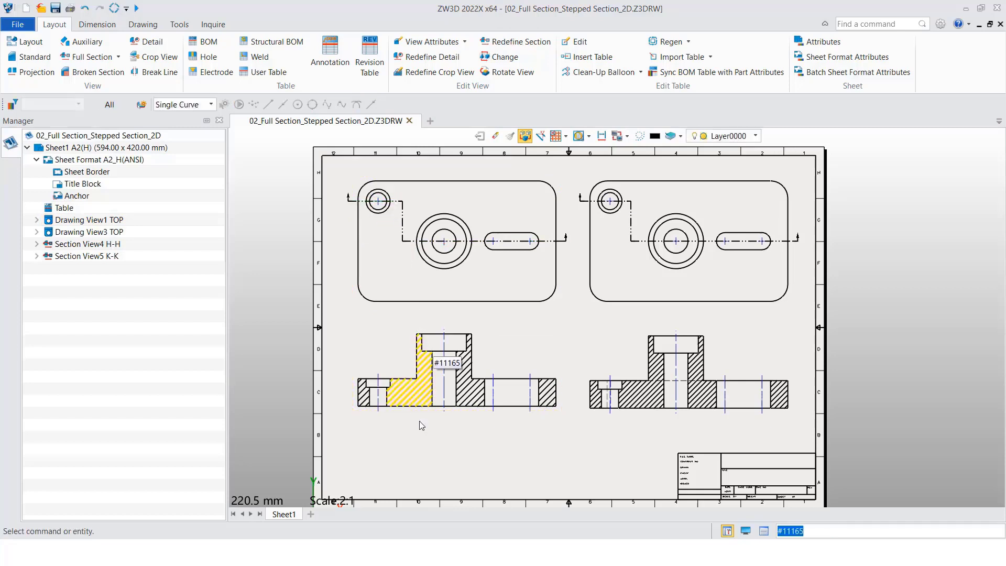
# Step: Straighten section line K-K by moving its step corner level with the central boss's center, and apply the section view's attributes
pyautogui.click(632, 203)
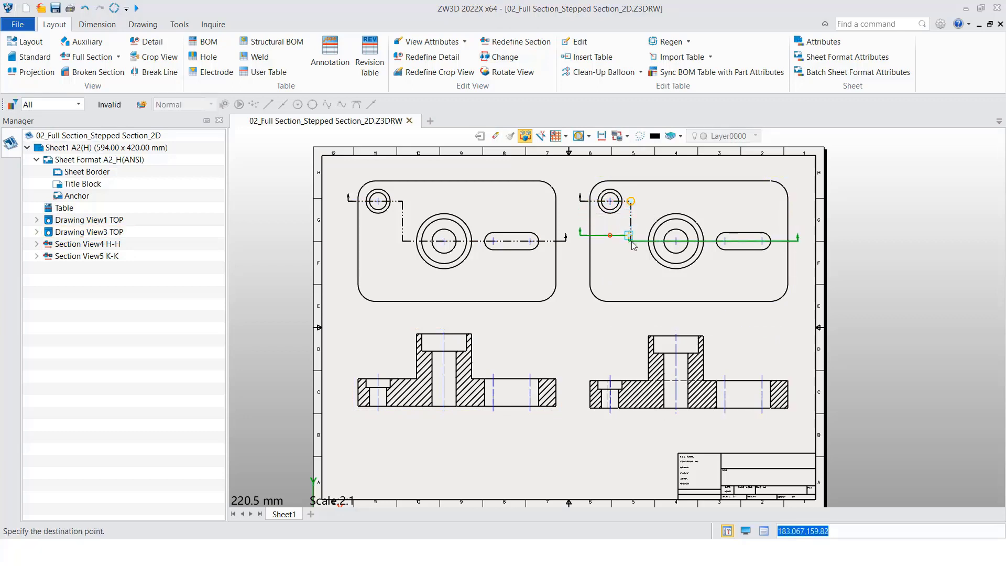
pyautogui.click(675, 243)
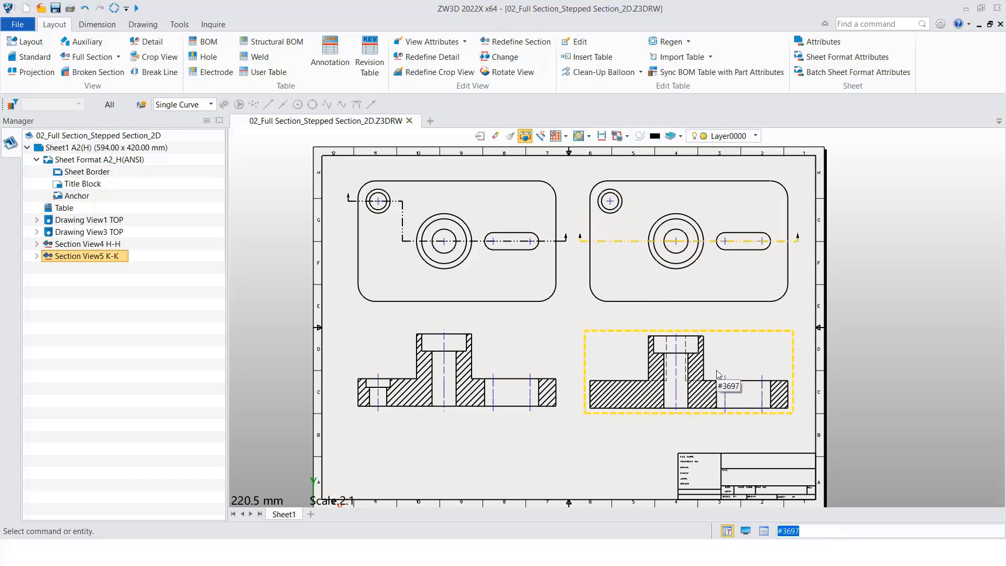
pyautogui.rightClick(747, 335)
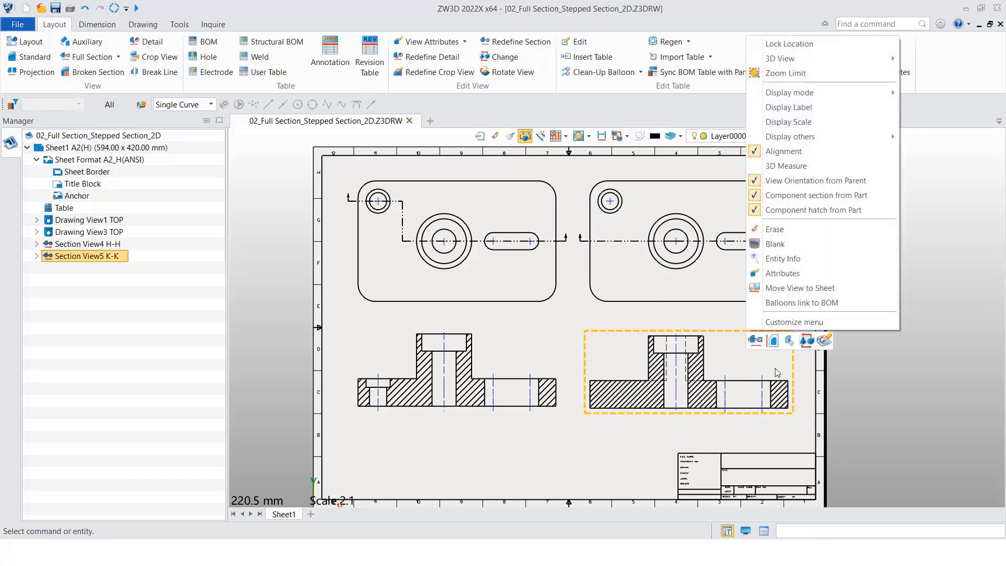
pyautogui.click(786, 290)
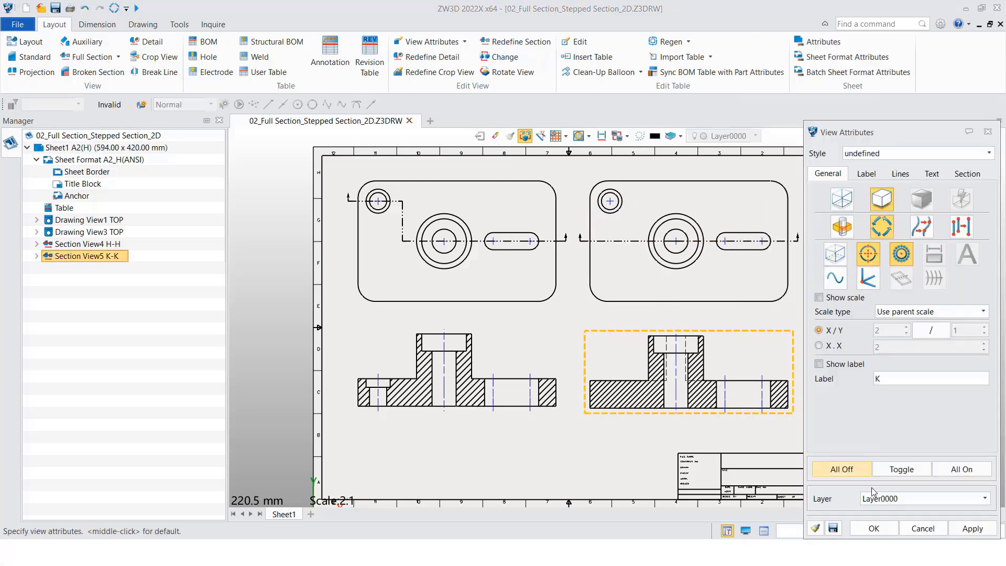
pyautogui.click(874, 529)
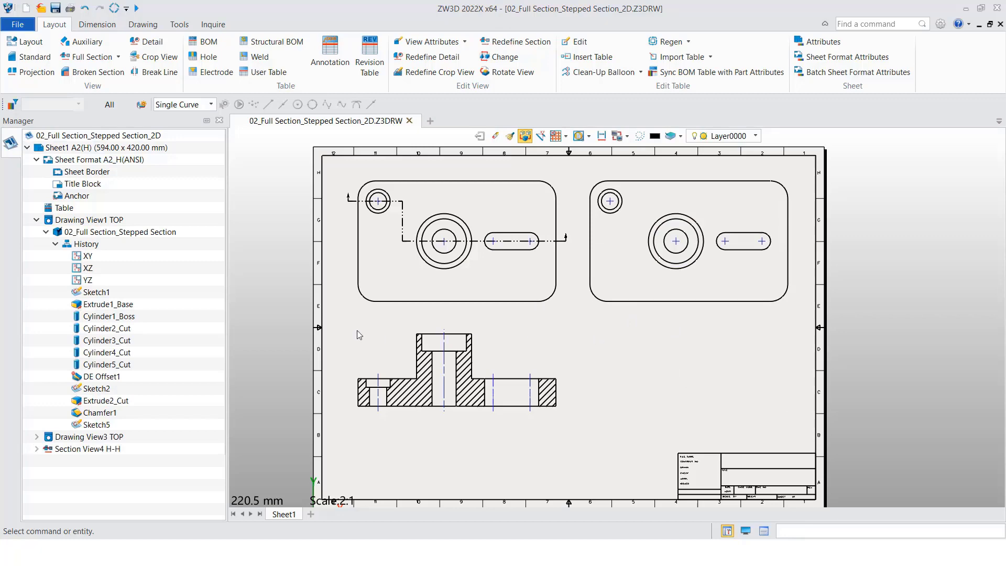
# Step: Open the plate part from the drawing's top view and start a sketch on the plate's top face
pyautogui.rightClick(88, 232)
pyautogui.click(109, 235)
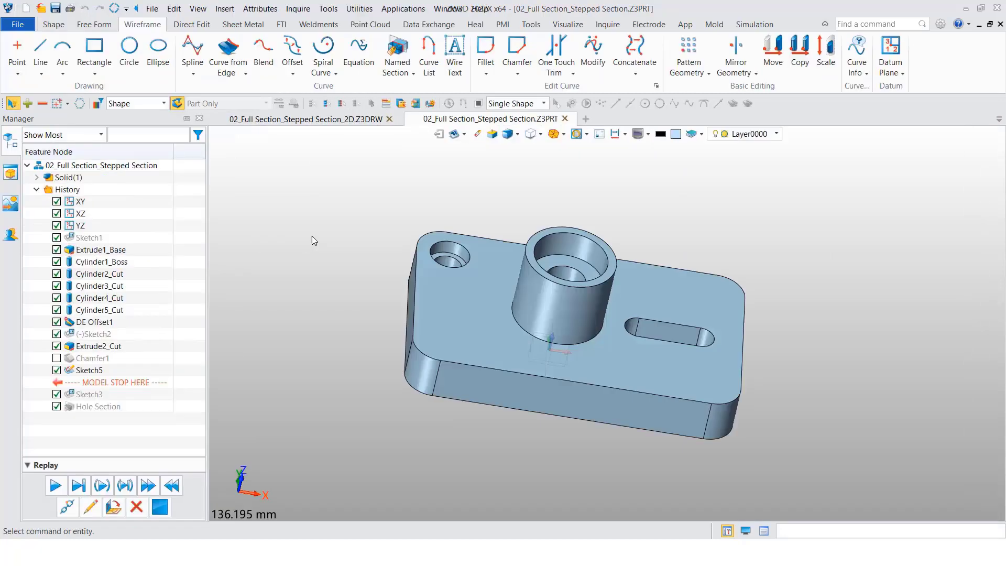
pyautogui.rightClick(337, 234)
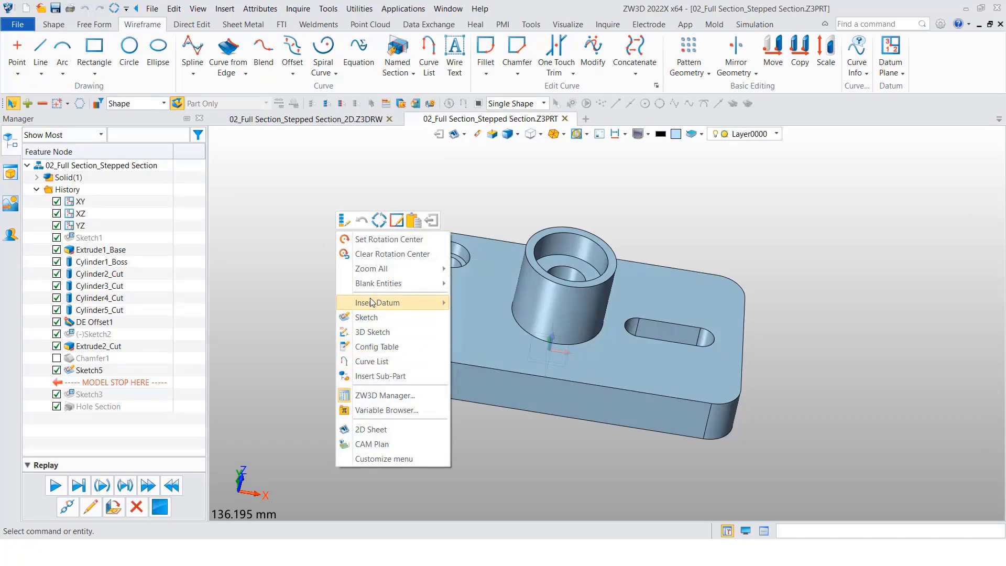
pyautogui.click(369, 318)
pyautogui.click(485, 283)
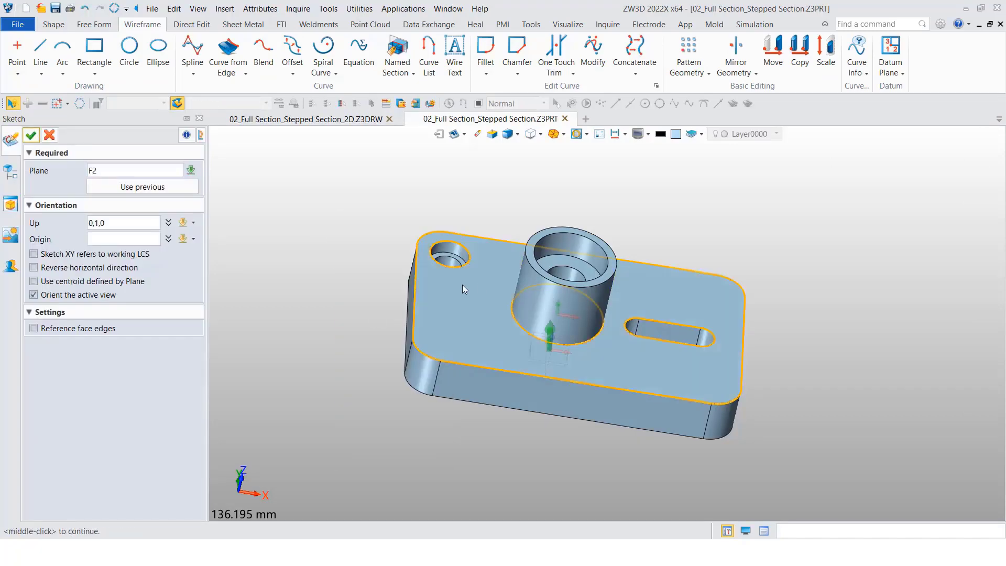
pyautogui.middleClick(346, 259)
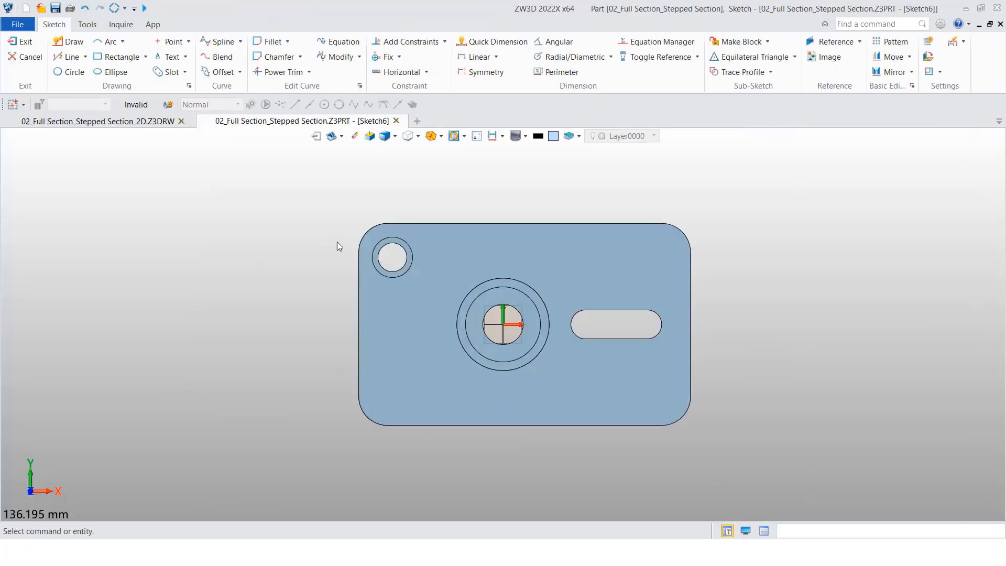
# Step: Sketch a stepped polyline crossing the corner hole, dropping level with the boss center, and running through the boss and slot past the plate
pyautogui.rightClick(320, 222)
pyautogui.click(333, 210)
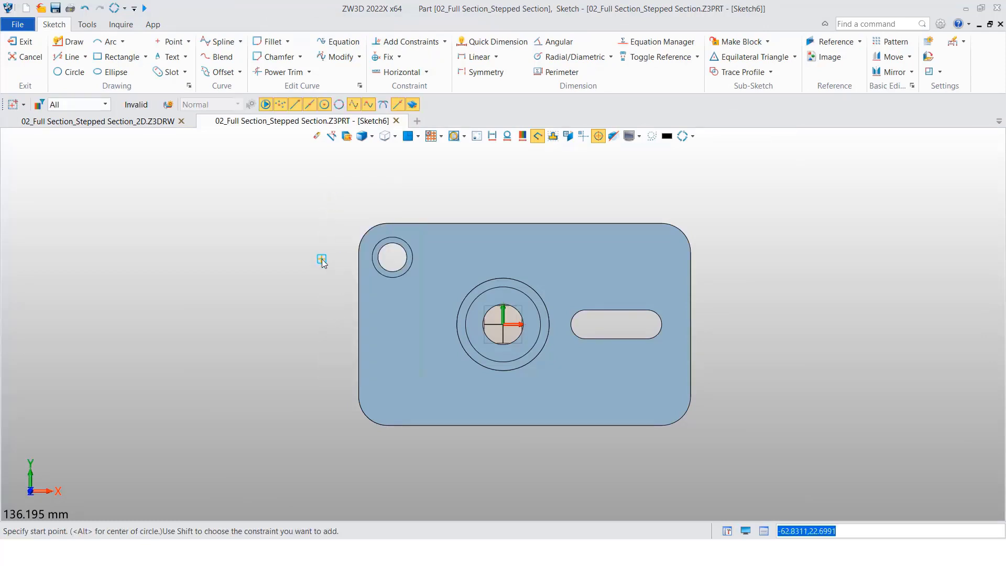
pyautogui.click(324, 264)
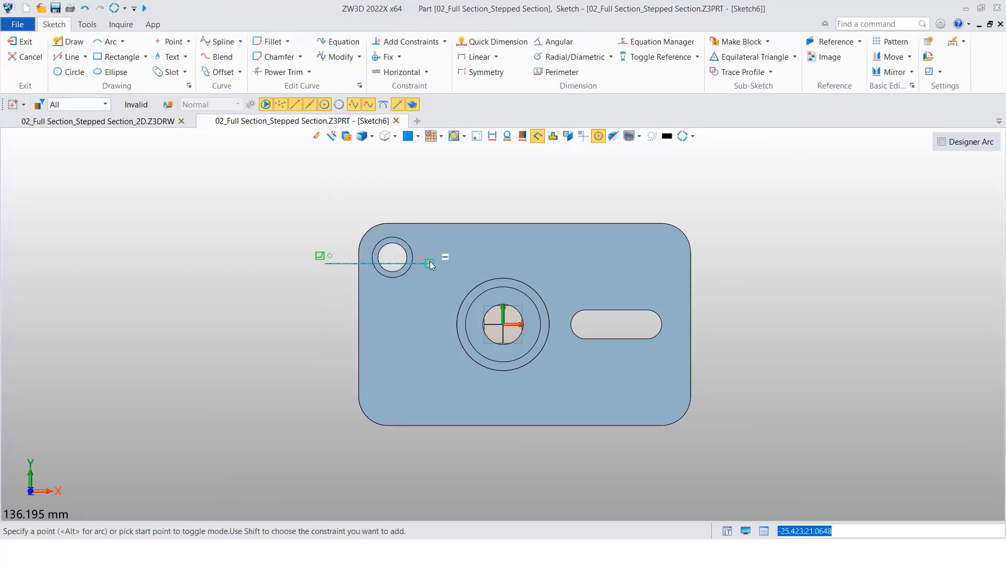
pyautogui.click(430, 264)
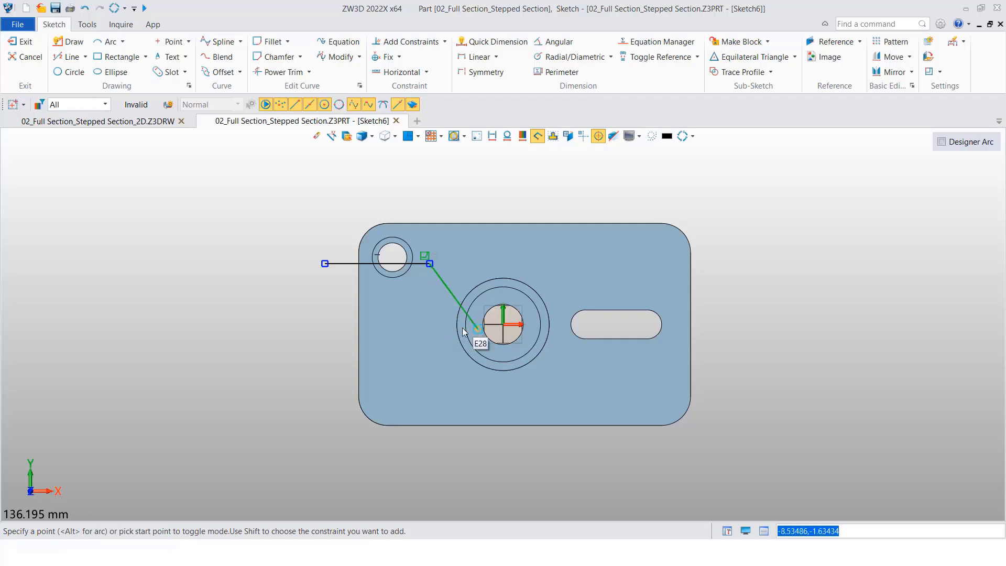
pyautogui.click(430, 325)
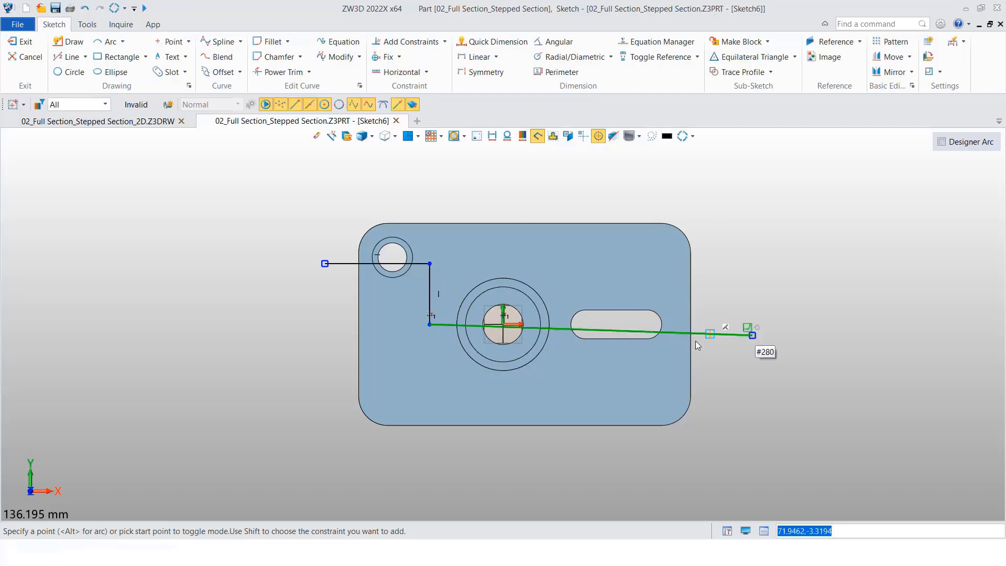
pyautogui.click(754, 350)
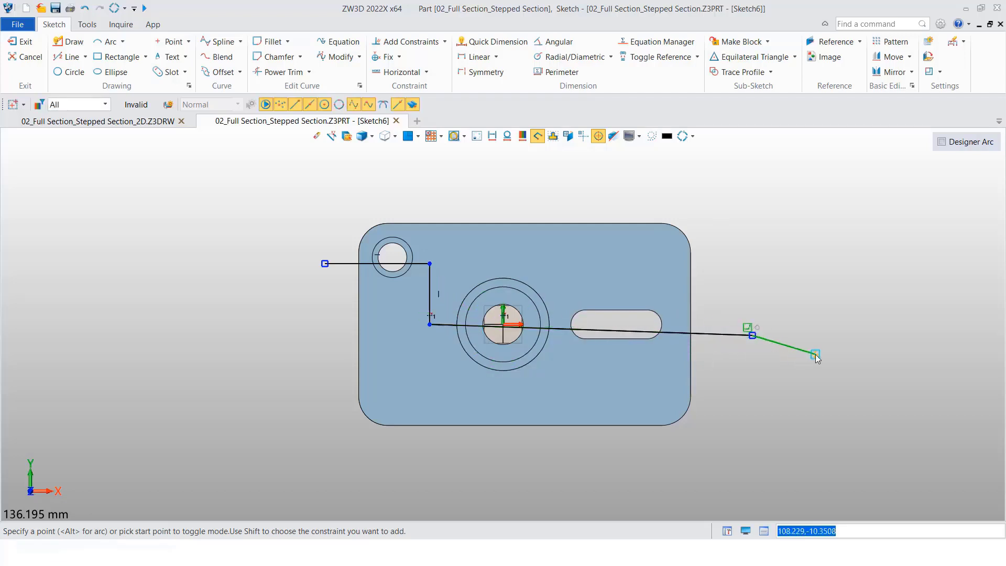
pyautogui.press('Escape')
# Step: Constrain the polyline's first horizontal segment to pass through the corner hole's center
pyautogui.rightClick(339, 192)
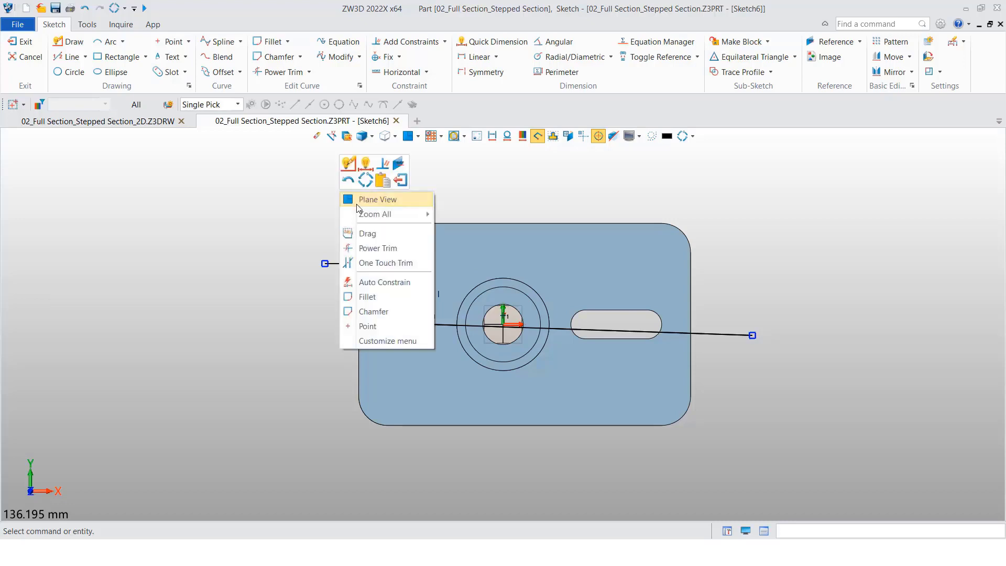
pyautogui.click(383, 165)
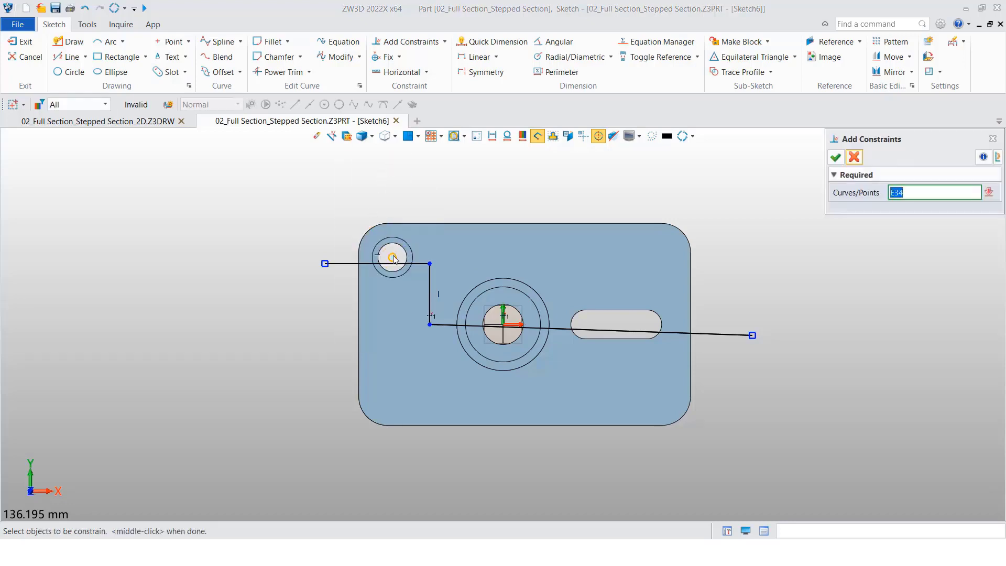
pyautogui.click(357, 264)
pyautogui.click(350, 265)
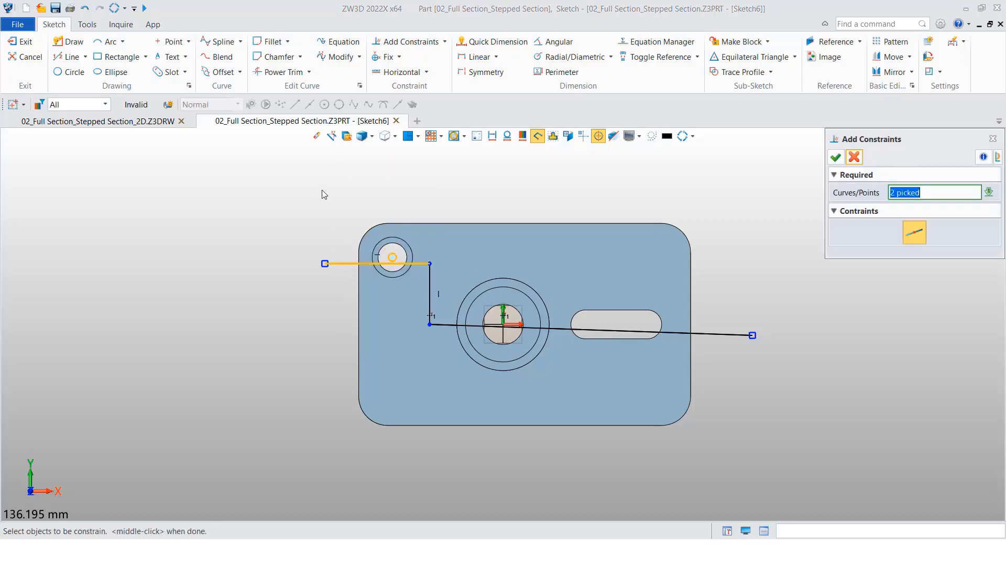
pyautogui.middleClick(323, 191)
# Step: Constrain the long segment through the boss and slot to be horizontal, and exit the sketch
pyautogui.click(595, 333)
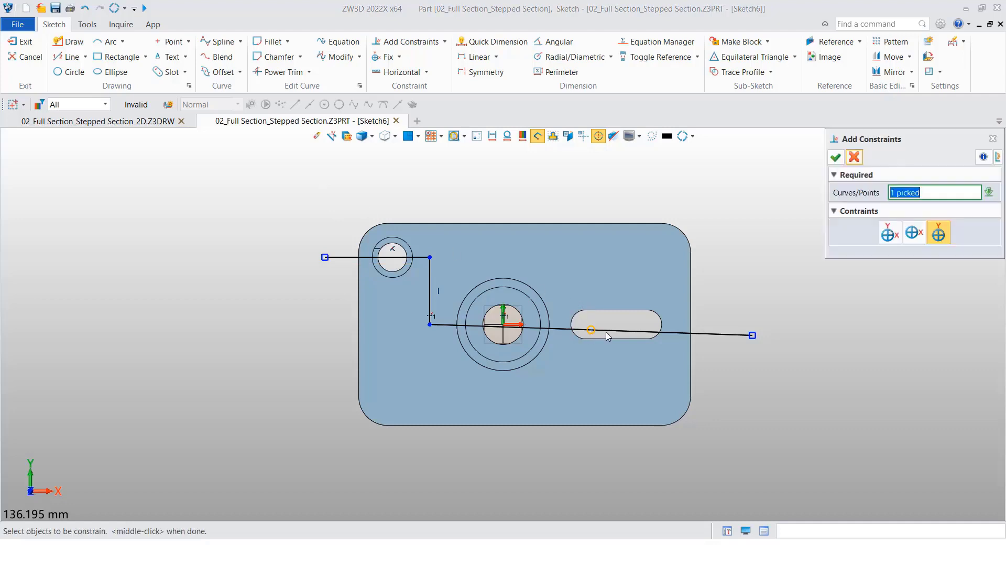
pyautogui.rightClick(758, 256)
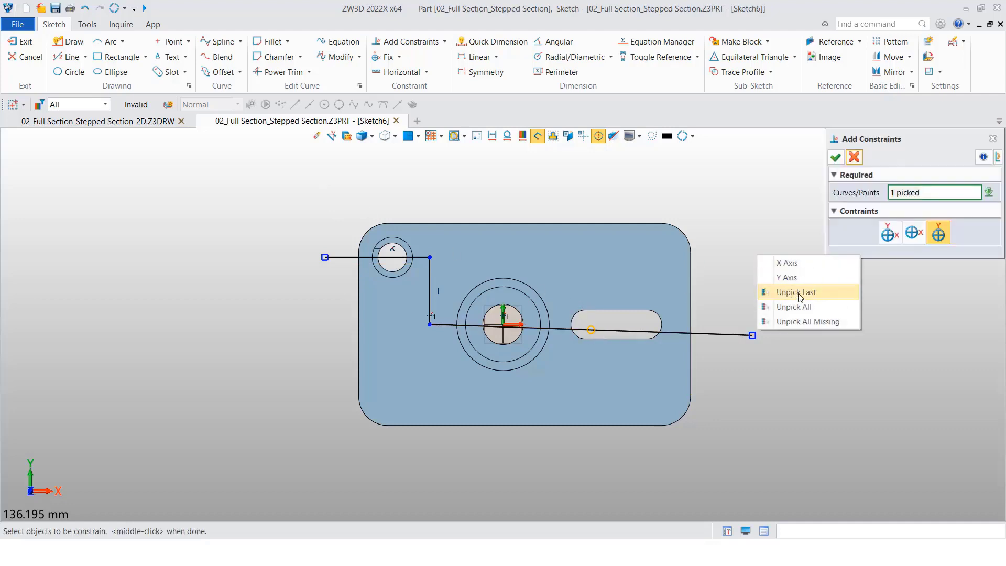
pyautogui.click(795, 292)
pyautogui.click(727, 333)
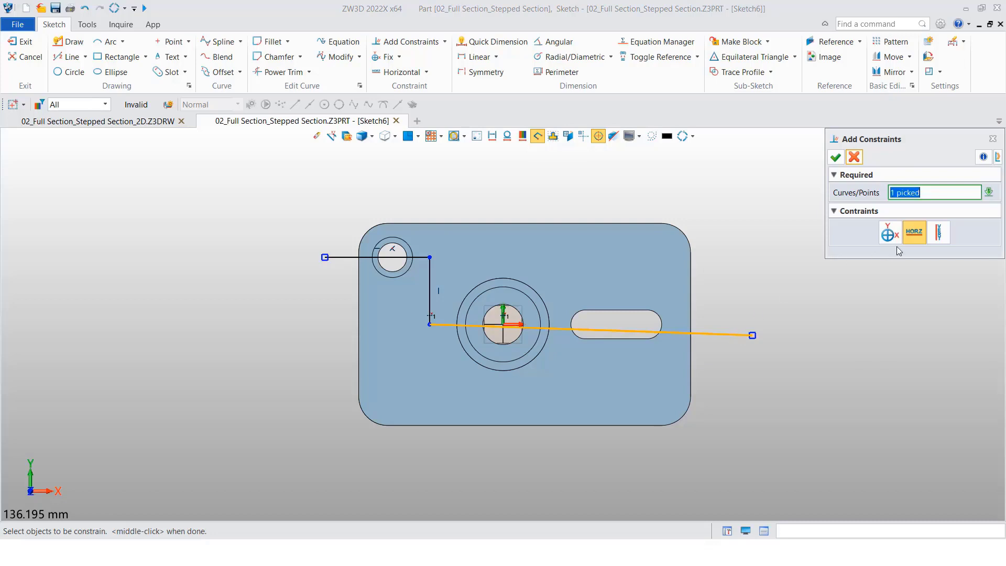
pyautogui.middleClick(819, 291)
pyautogui.rightClick(744, 219)
pyautogui.click(752, 188)
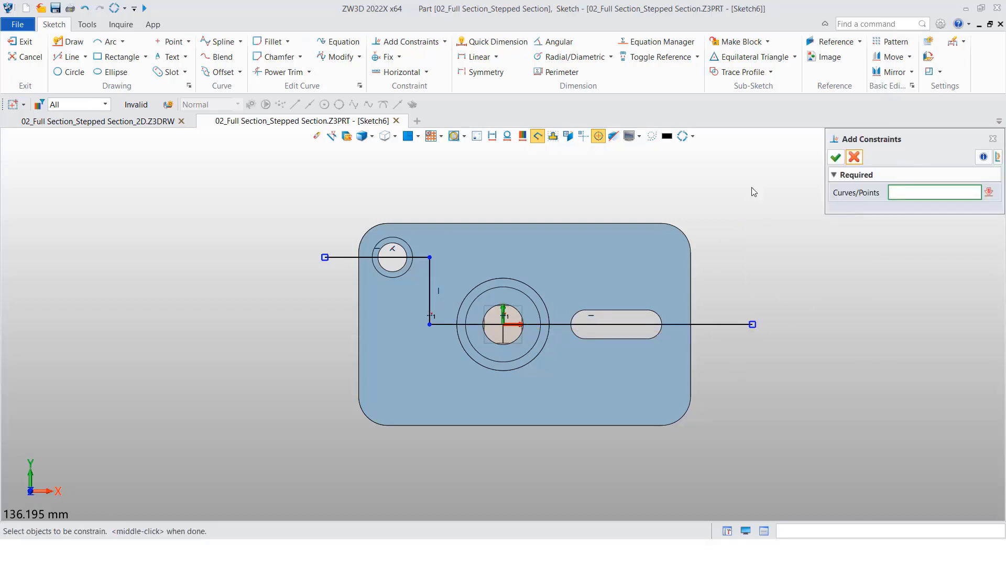
pyautogui.middleClick(747, 178)
pyautogui.rightClick(709, 179)
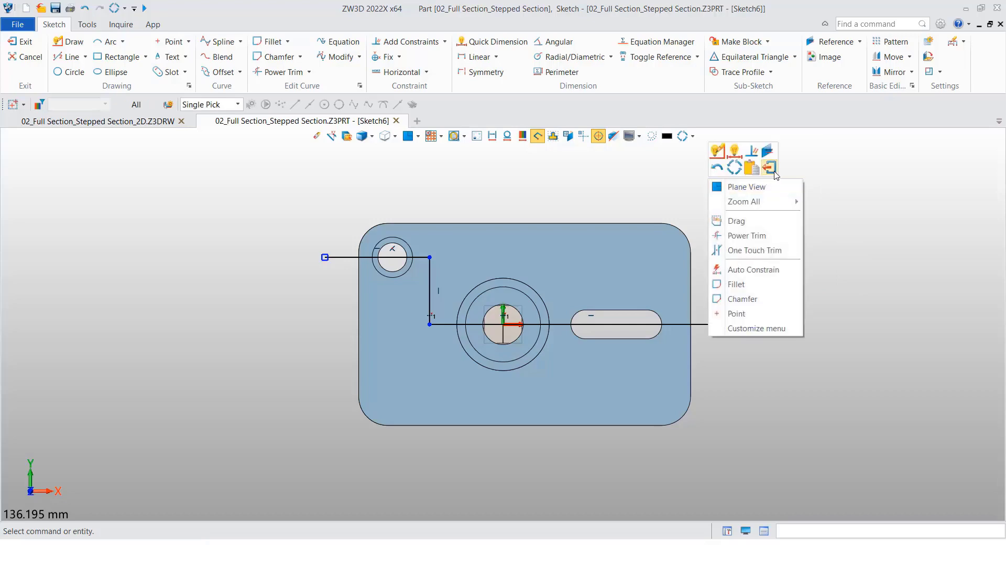
pyautogui.click(773, 171)
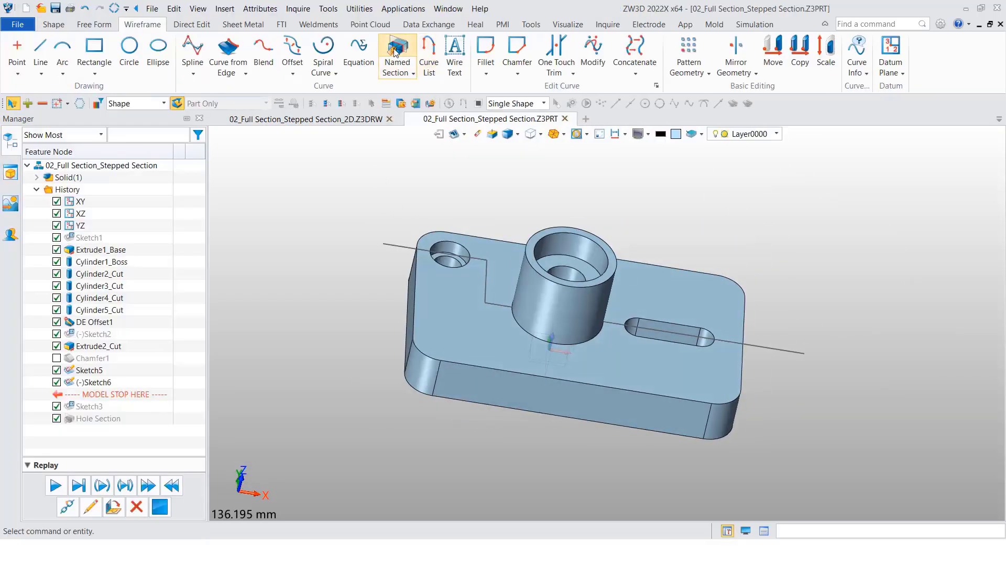
# Step: Create a named section called HoleSection1 from the stepped sketch
pyautogui.click(398, 55)
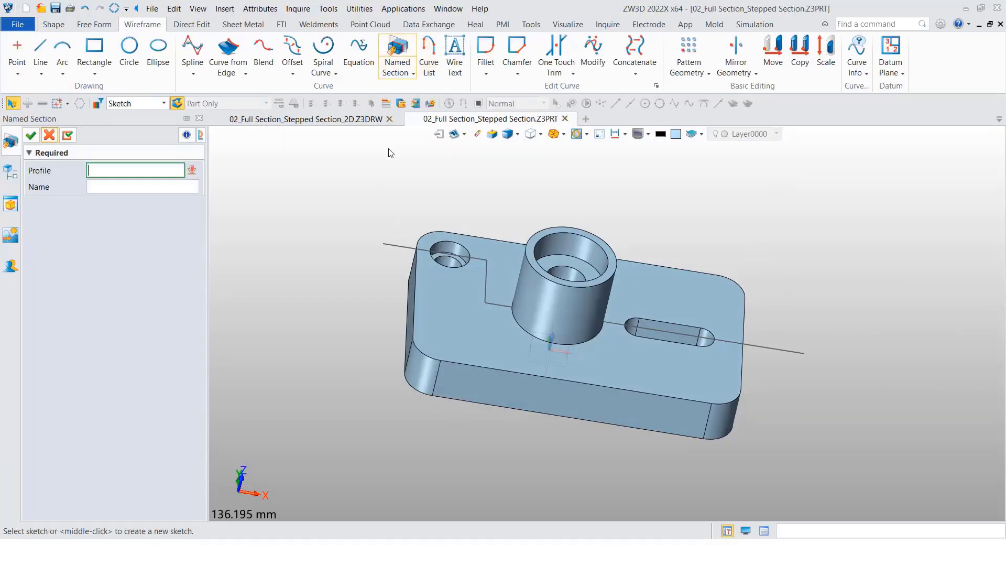
pyautogui.click(486, 296)
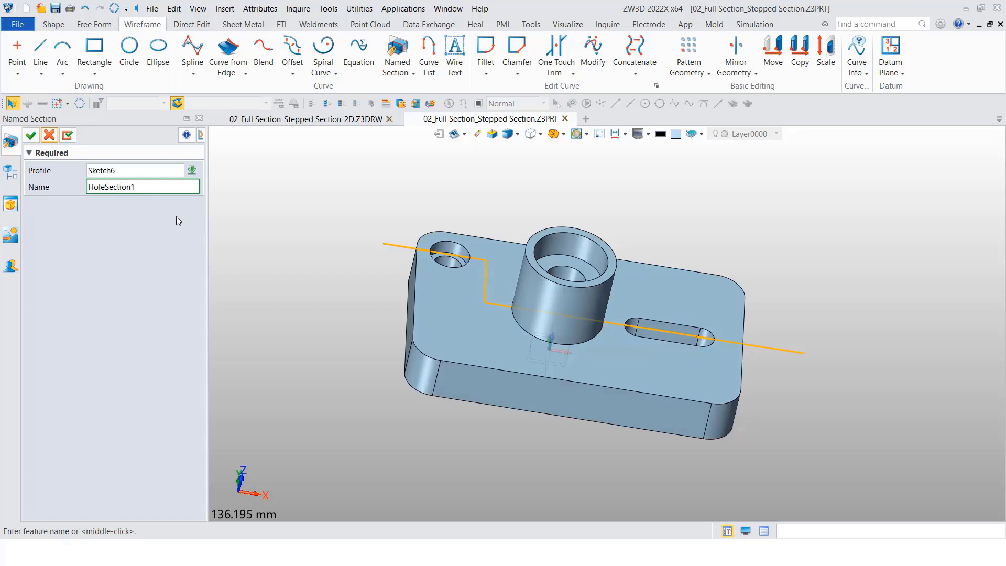
pyautogui.middleClick(304, 213)
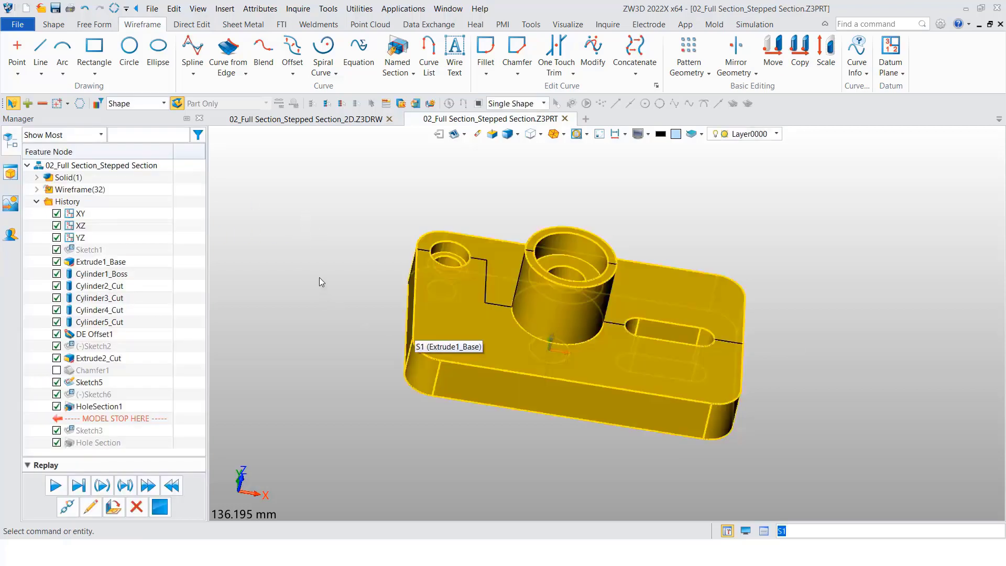
# Step: Return to the drawing sheet and regenerate it with the modified part
pyautogui.rightClick(319, 278)
pyautogui.click(381, 476)
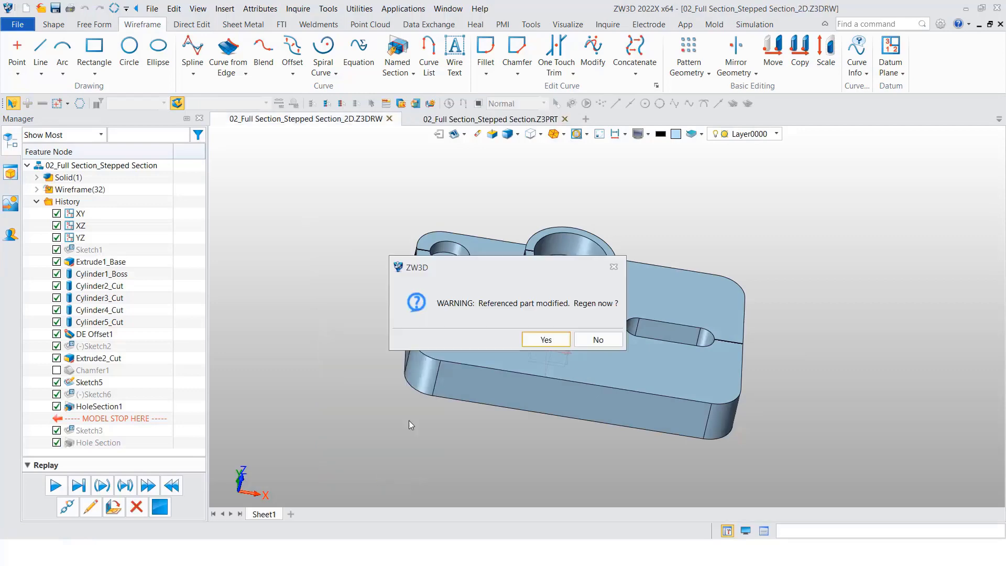
pyautogui.click(543, 338)
# Step: Create a 3D Named Section view from HoleSection1 using the Trimmed Part method, placed below the second top view
pyautogui.click(102, 56)
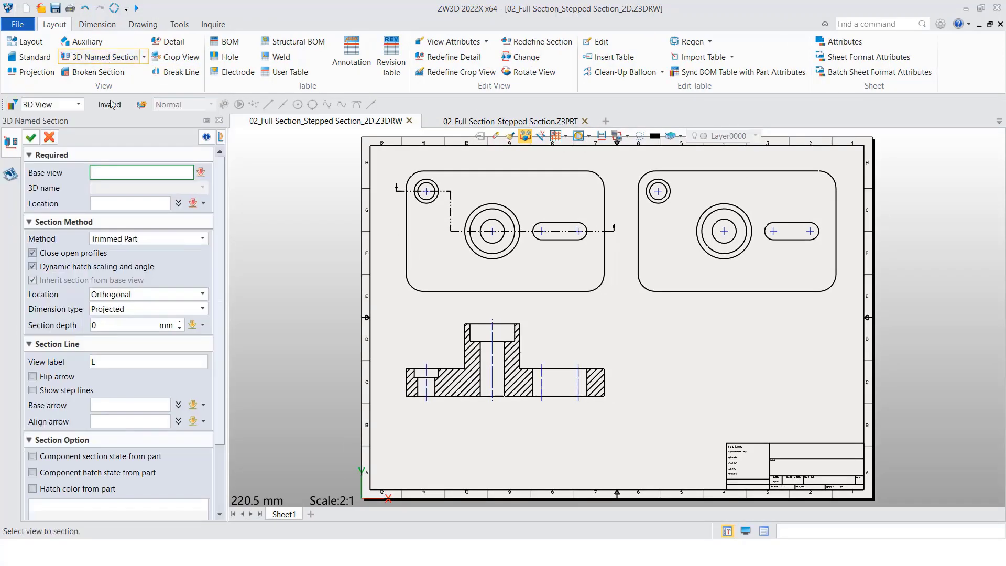
pyautogui.click(715, 278)
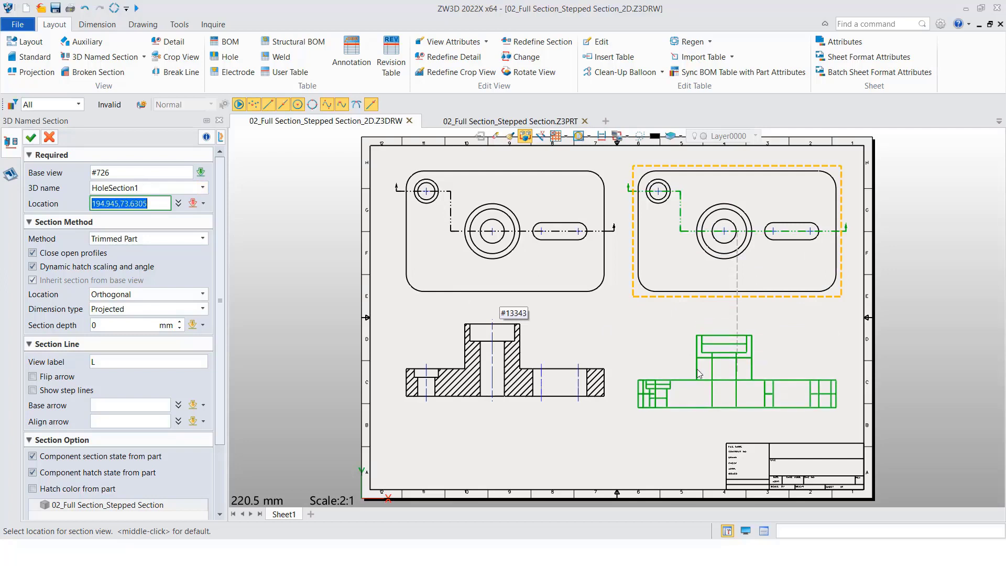
pyautogui.click(702, 367)
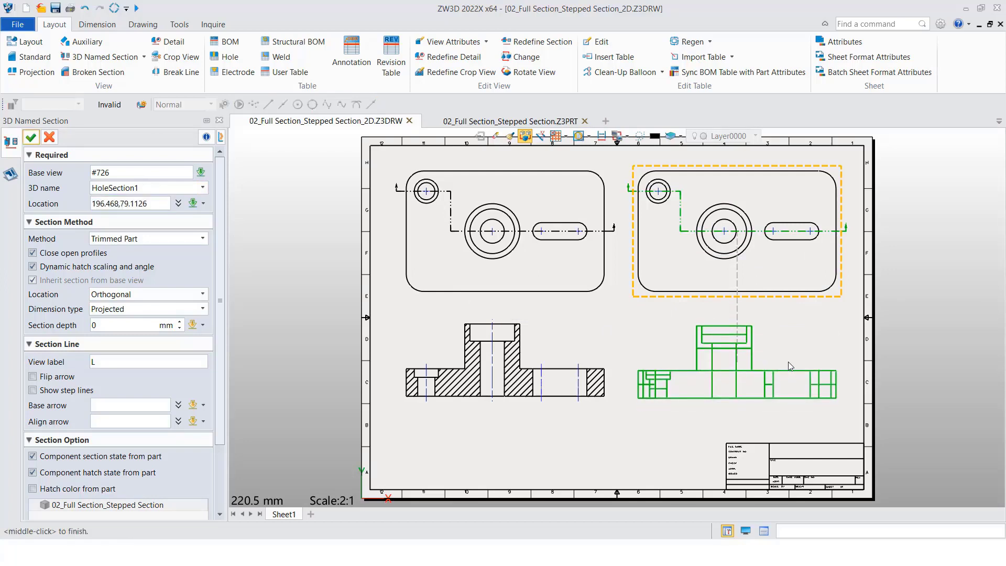
pyautogui.middleClick(813, 342)
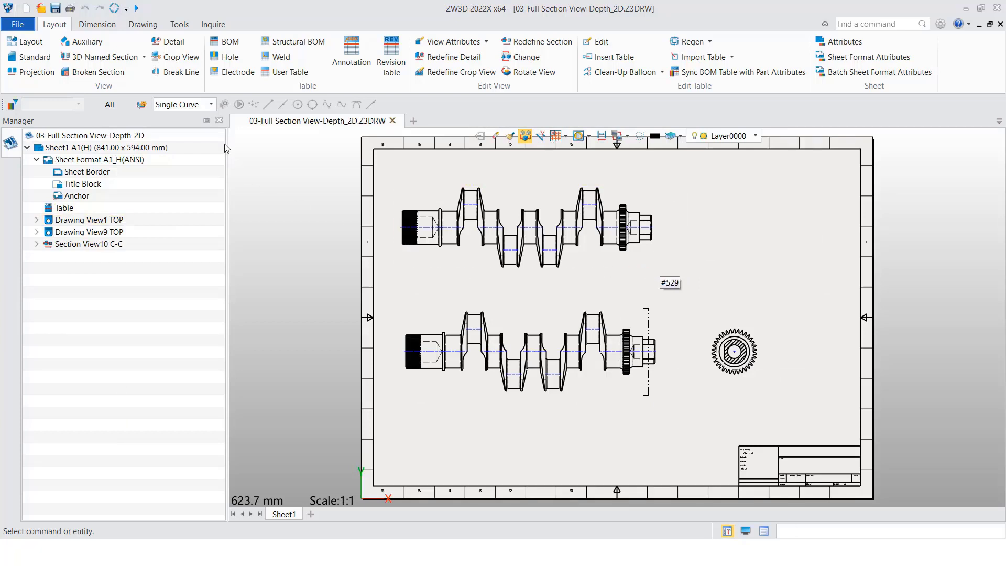
# Step: Start a full section of the upper crankshaft view with a vertical section line through the shaft end beside the gear
pyautogui.click(143, 59)
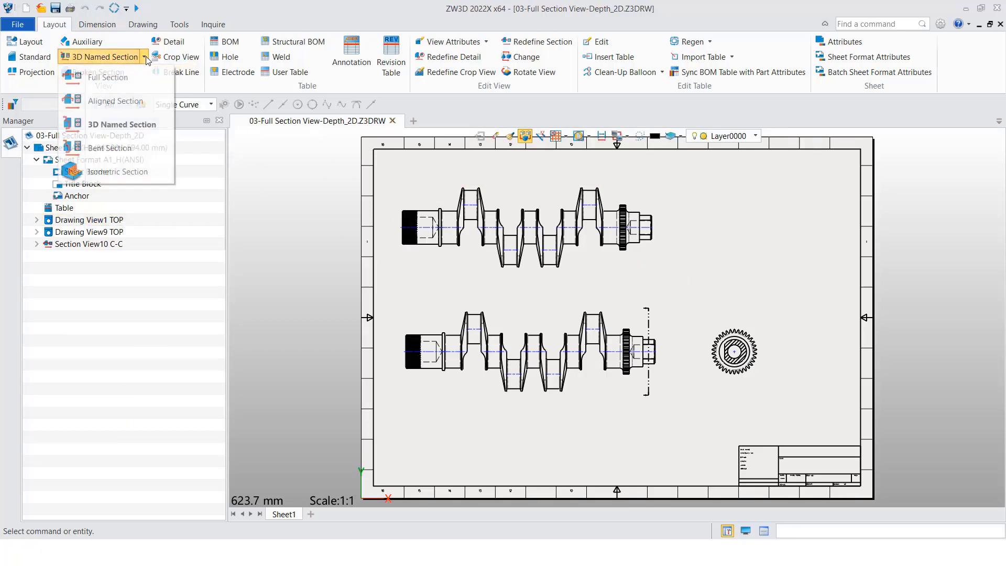
pyautogui.click(89, 75)
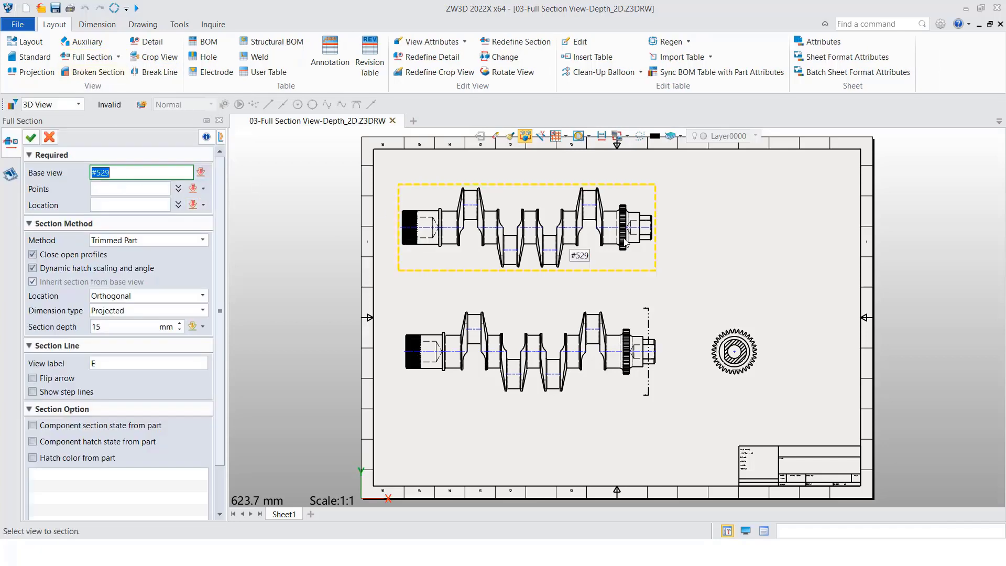
pyautogui.click(649, 210)
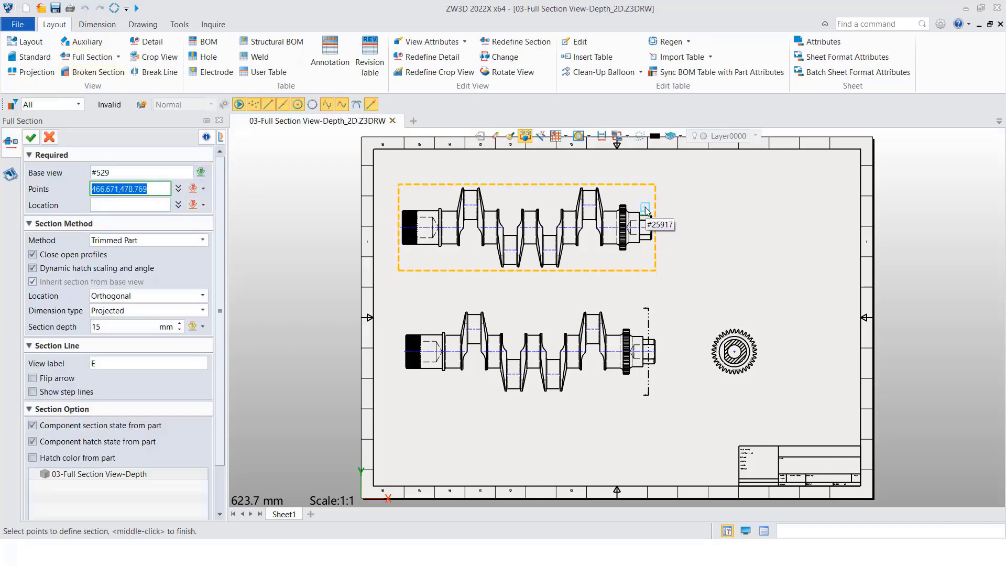
pyautogui.scroll(2, 647, 259)
pyautogui.click(644, 257)
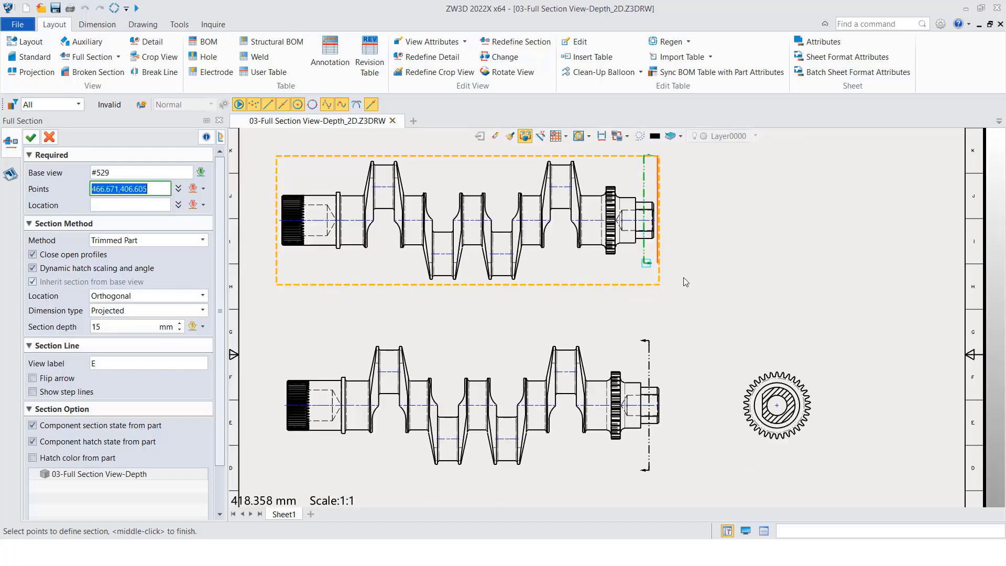
pyautogui.click(138, 205)
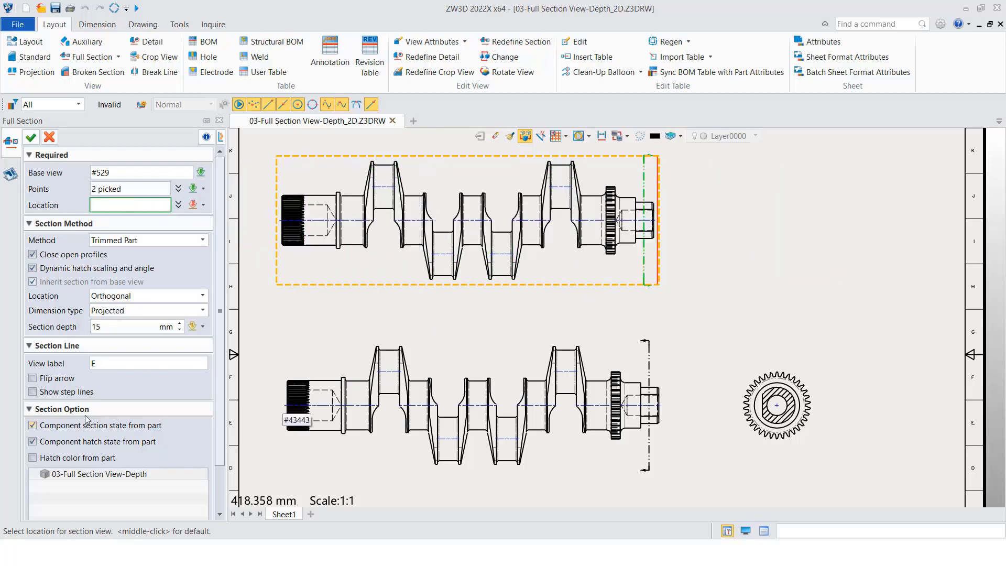
# Step: Flip the section arrow, set the section depth to 0 mm, and place the section view beside the upper crankshaft view
pyautogui.click(52, 378)
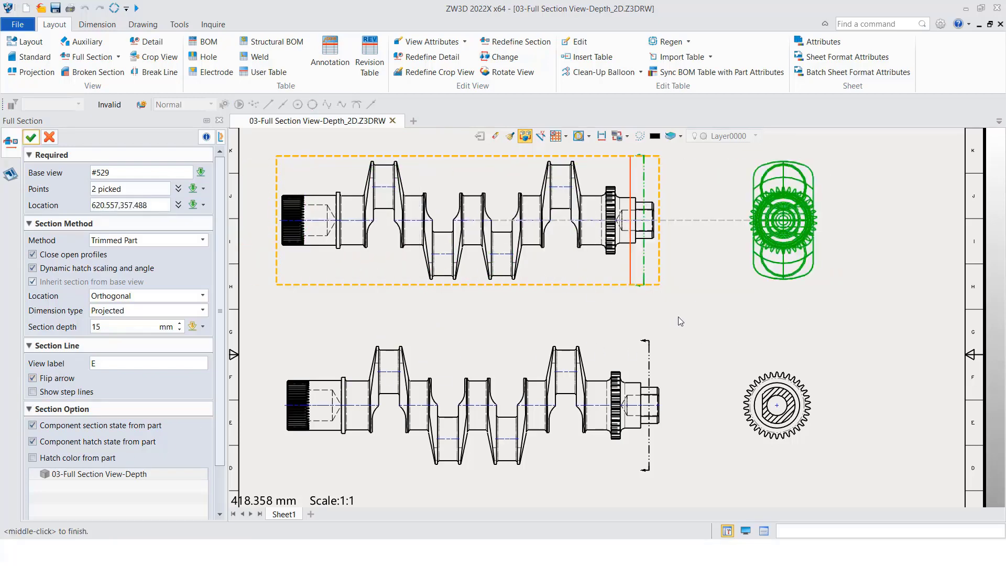
pyautogui.click(121, 326)
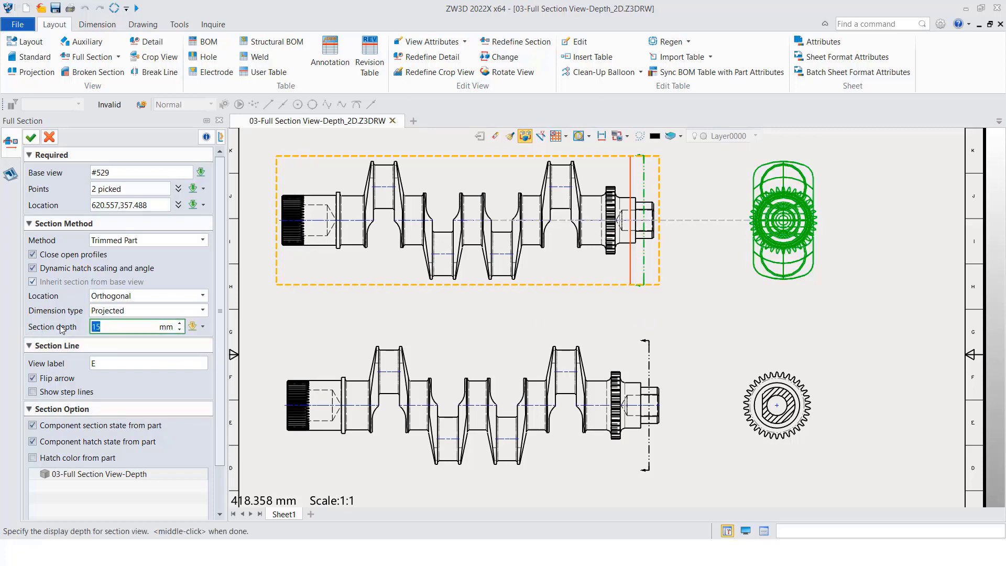
pyautogui.write('0')
pyautogui.middleClick(691, 305)
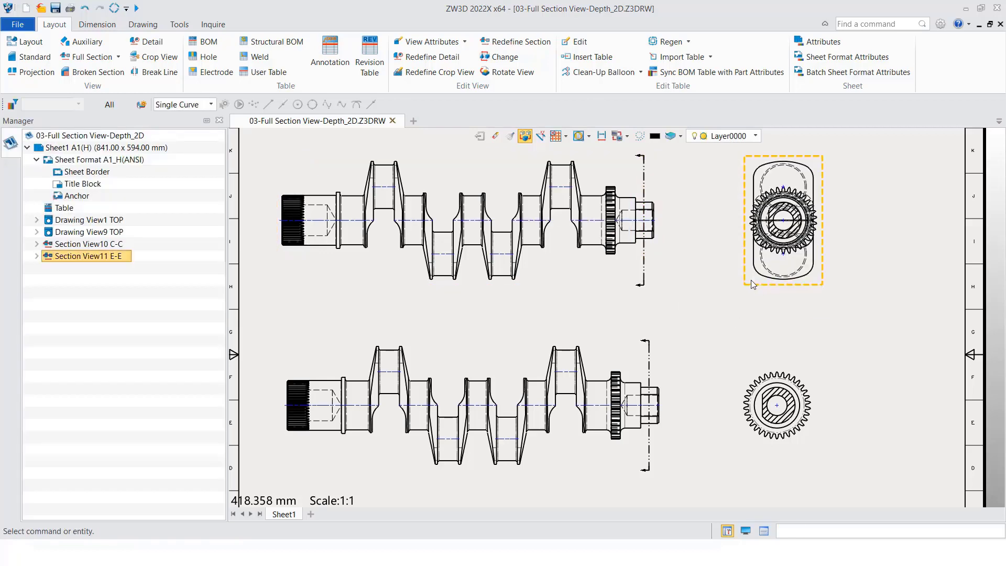
# Step: Redefine the upper crankshaft's section view with a section depth of 30 mm
pyautogui.rightClick(751, 281)
pyautogui.click(765, 308)
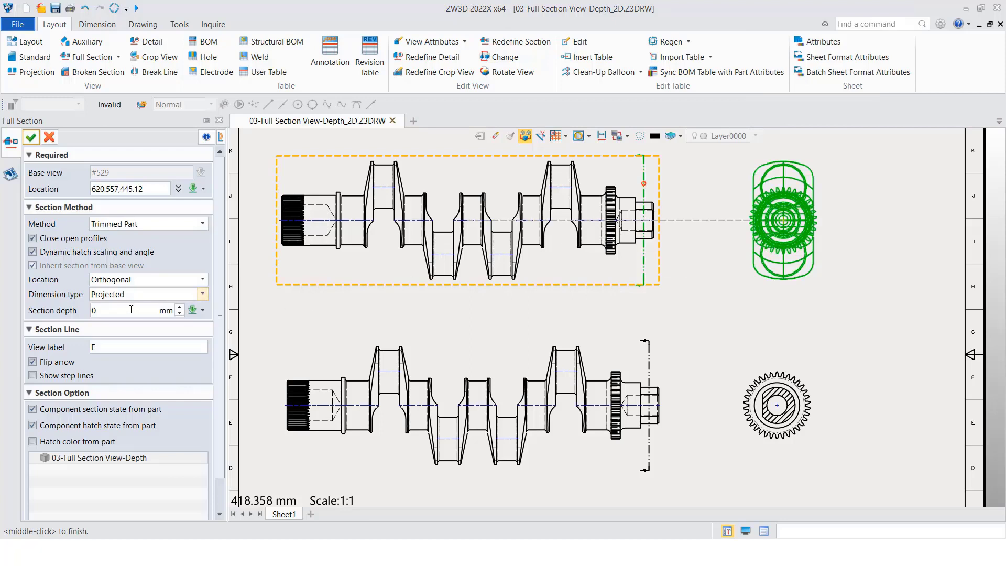
pyautogui.click(176, 311)
pyautogui.write('30')
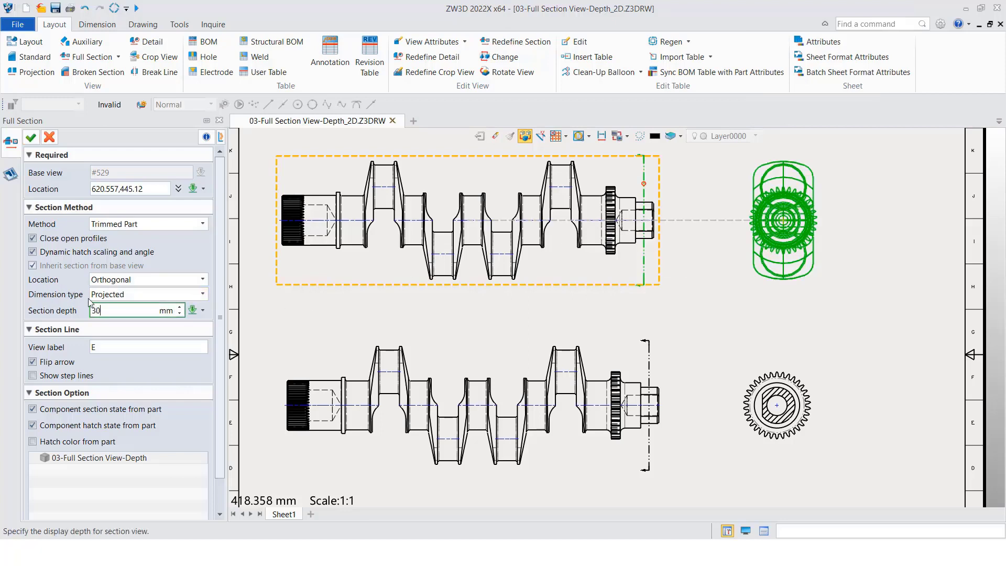
pyautogui.press('Tab')
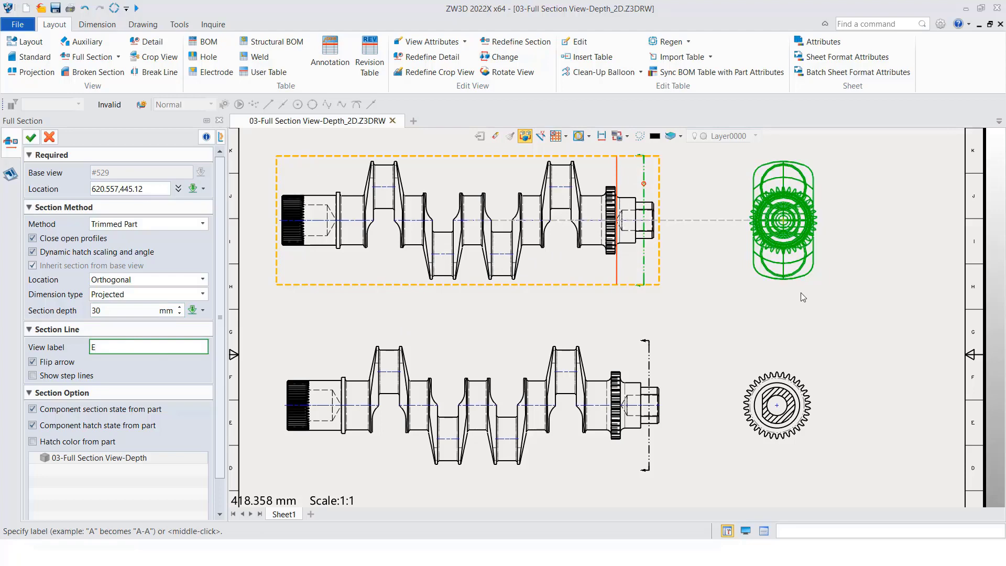
pyautogui.middleClick(803, 306)
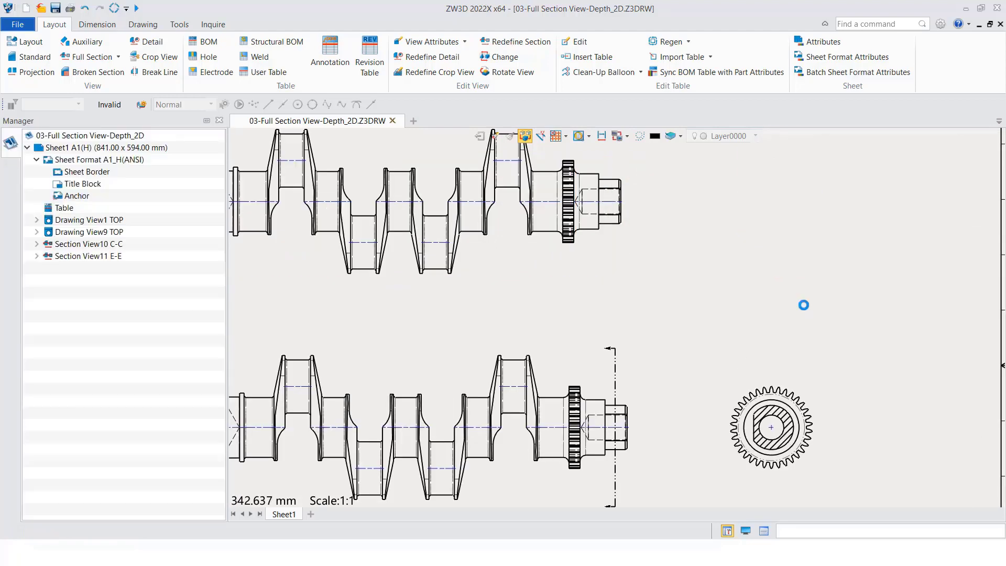
# Step: Set the section depth of the upper crankshaft's section view to 60 mm
pyautogui.rightClick(761, 239)
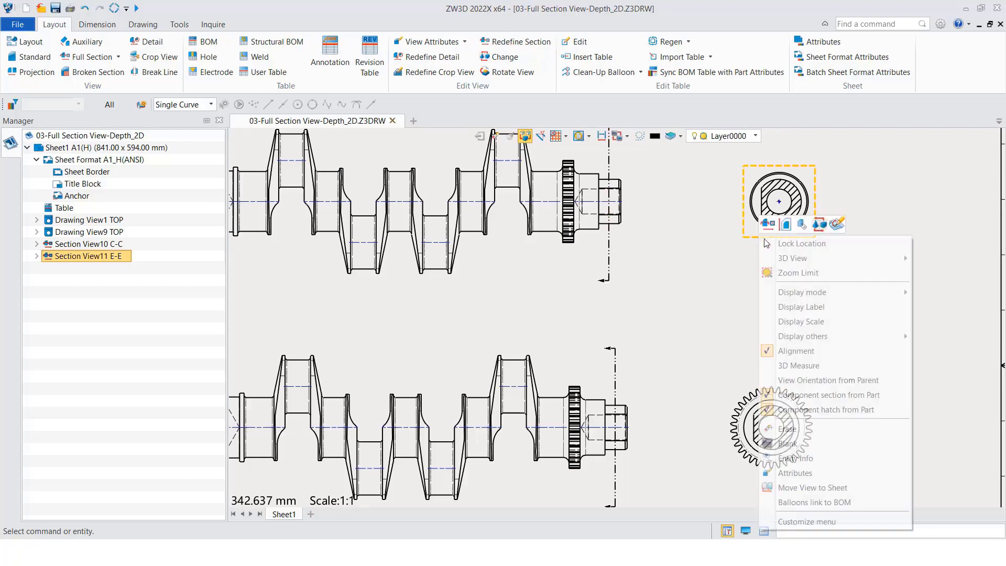
pyautogui.click(768, 228)
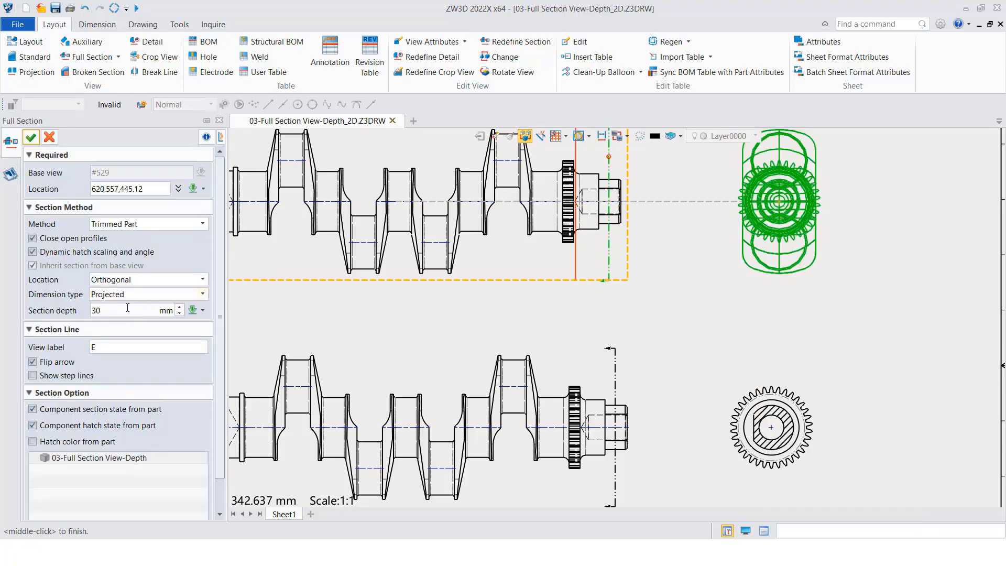
pyautogui.doubleClick(96, 310)
pyautogui.write('6')
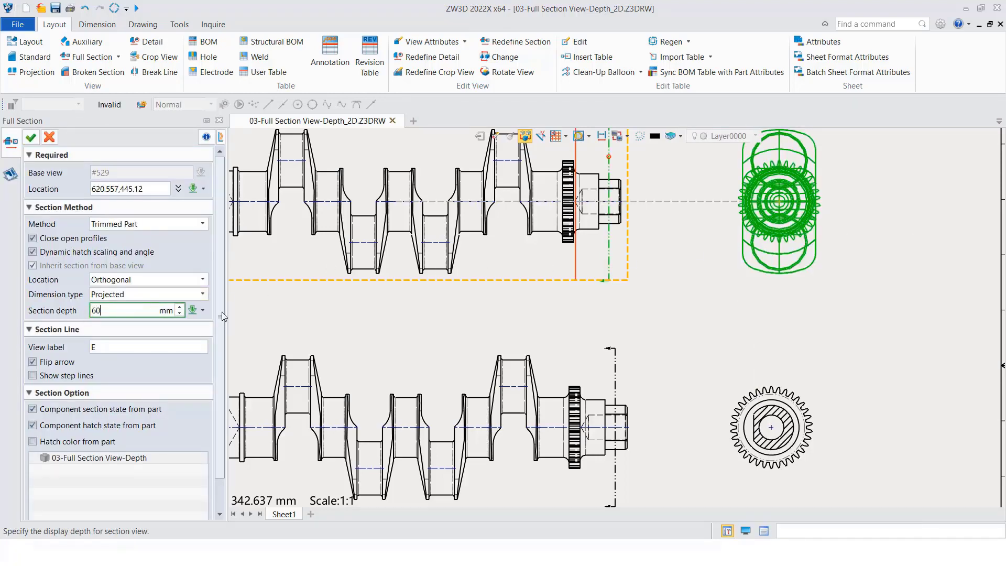
pyautogui.press('Return')
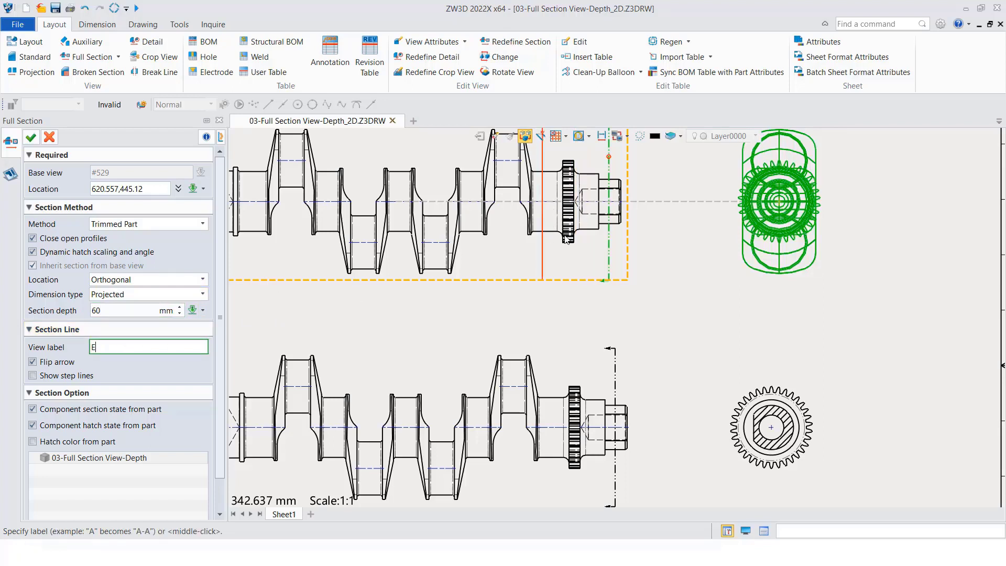
pyautogui.press('Return')
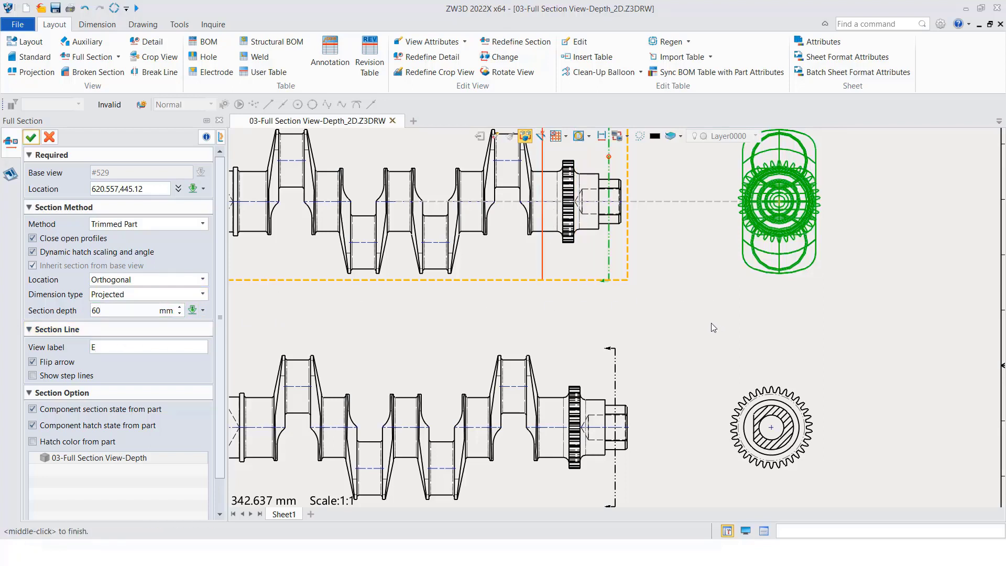
pyautogui.middleClick(711, 309)
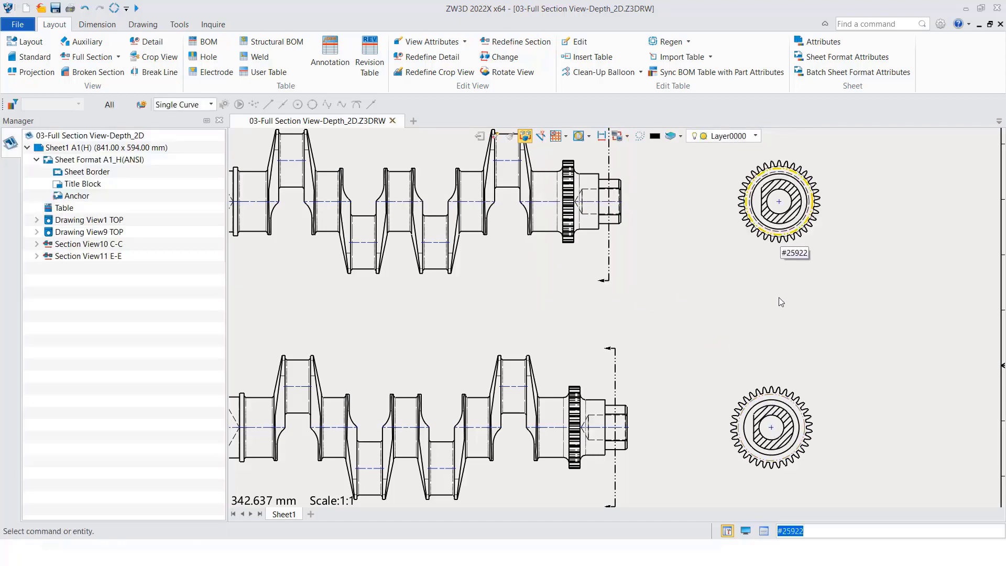
pyautogui.scroll(-4, 681, 330)
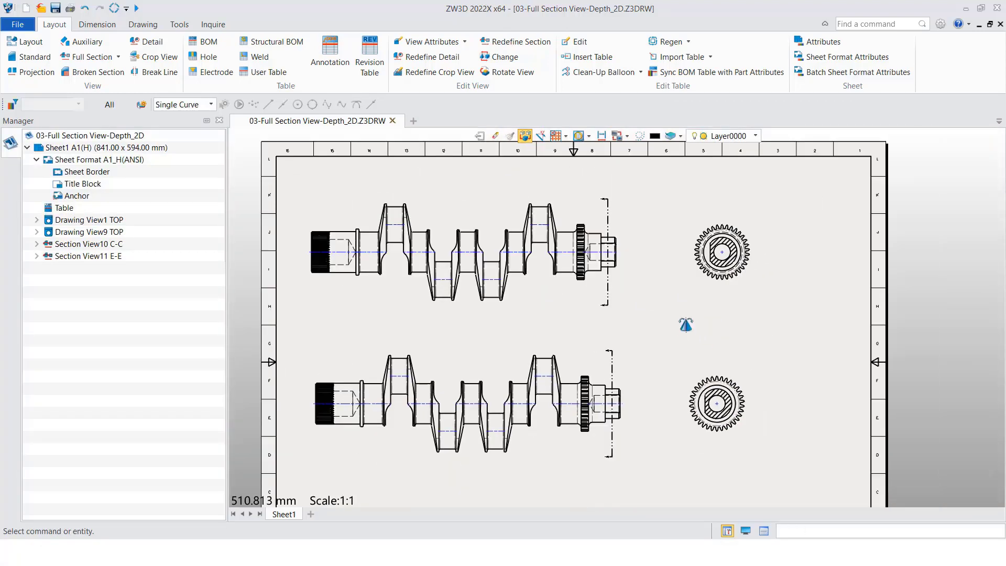
pyautogui.moveTo(686, 325); pyautogui.dragTo(690, 315, button='middle')
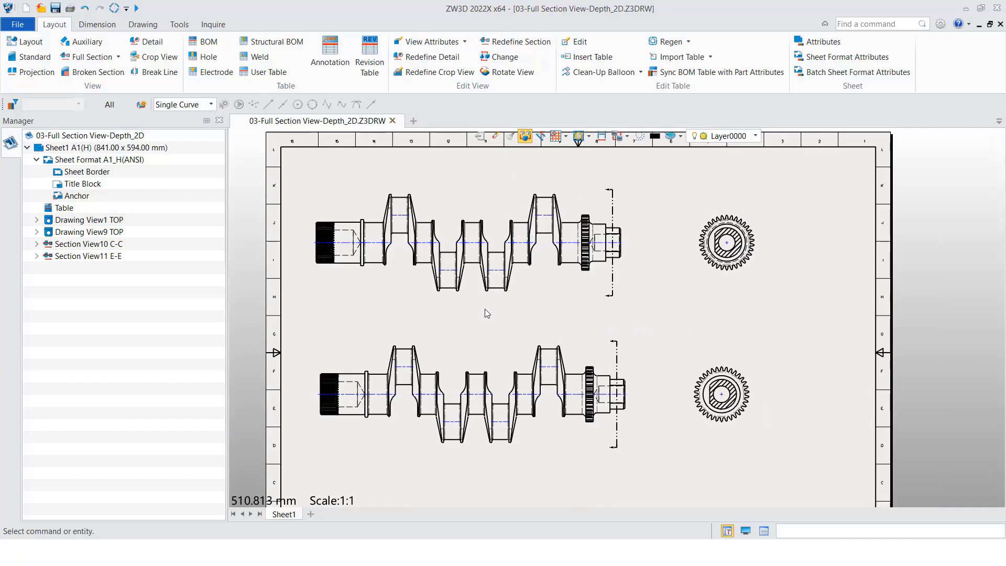
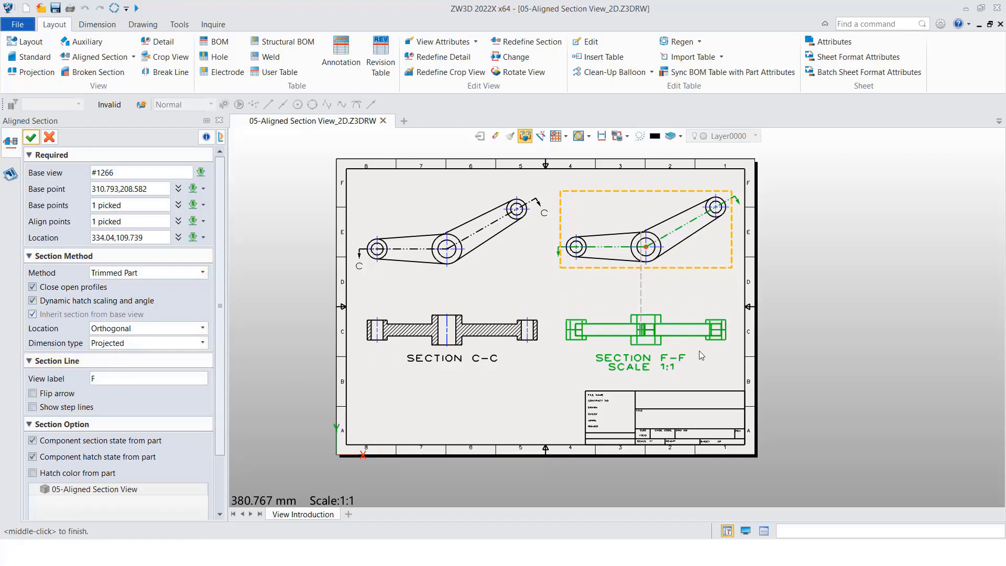
# Step: Finish the aligned section view labelled F below the second view of the bent lever arm
pyautogui.middleClick(800, 332)
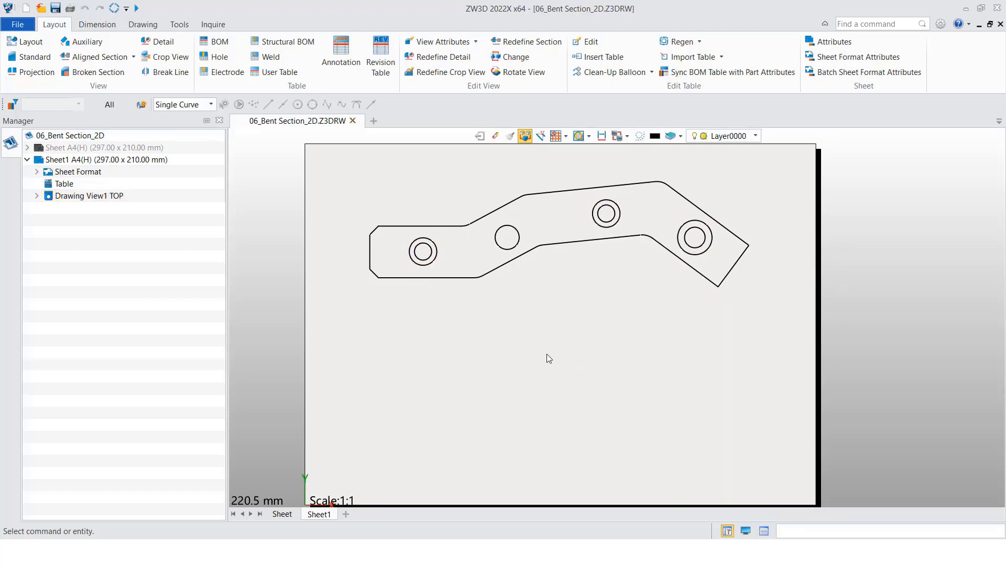
# Step: Open the 06_Bent Section part for editing from the drawing's top view
pyautogui.click(133, 56)
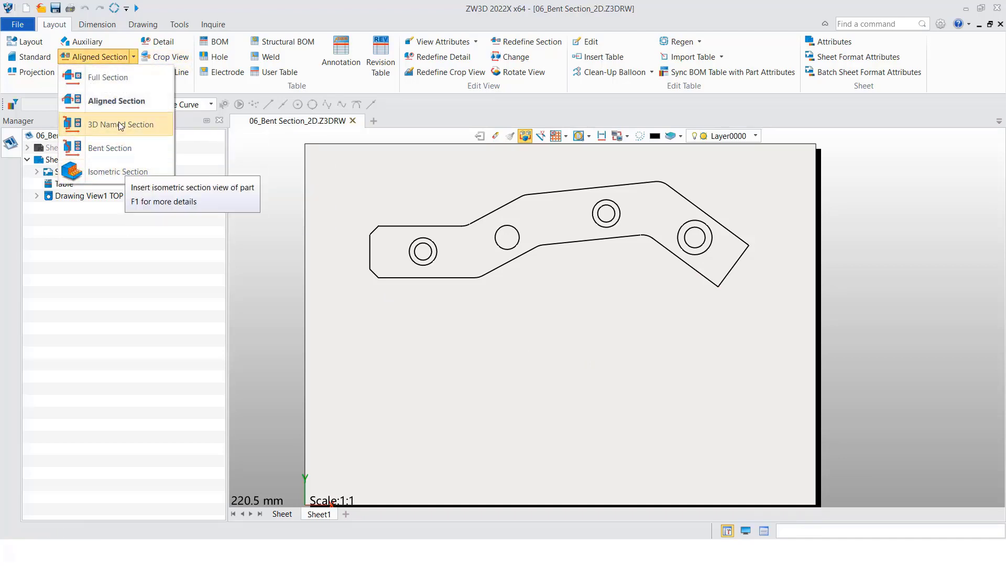
pyautogui.click(487, 331)
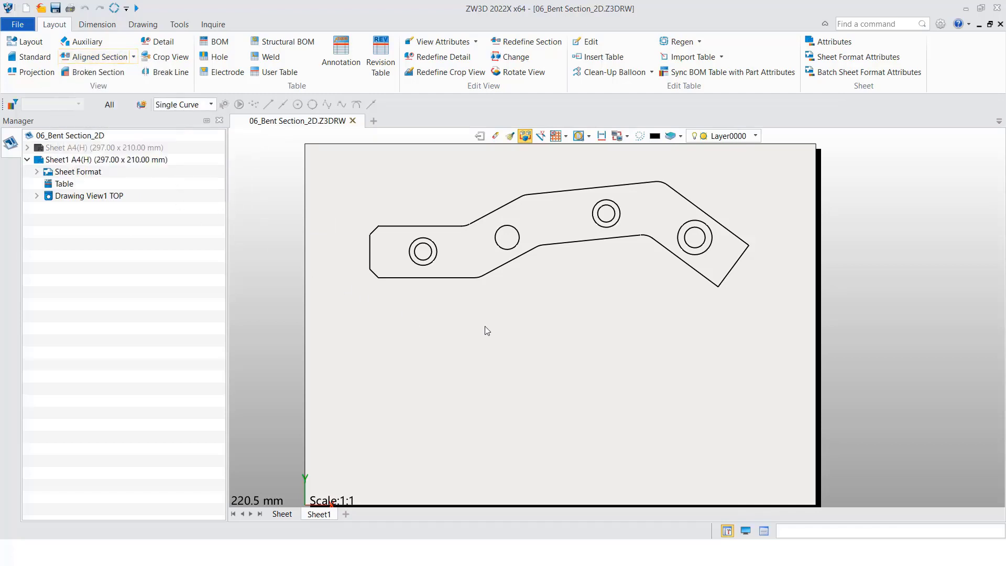
pyautogui.click(36, 196)
pyautogui.rightClick(92, 209)
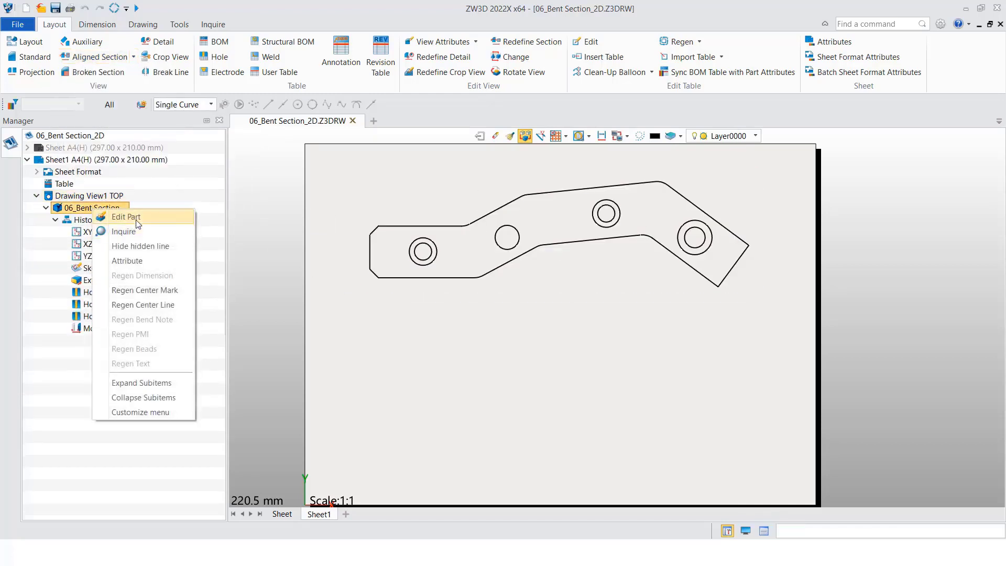
pyautogui.click(126, 217)
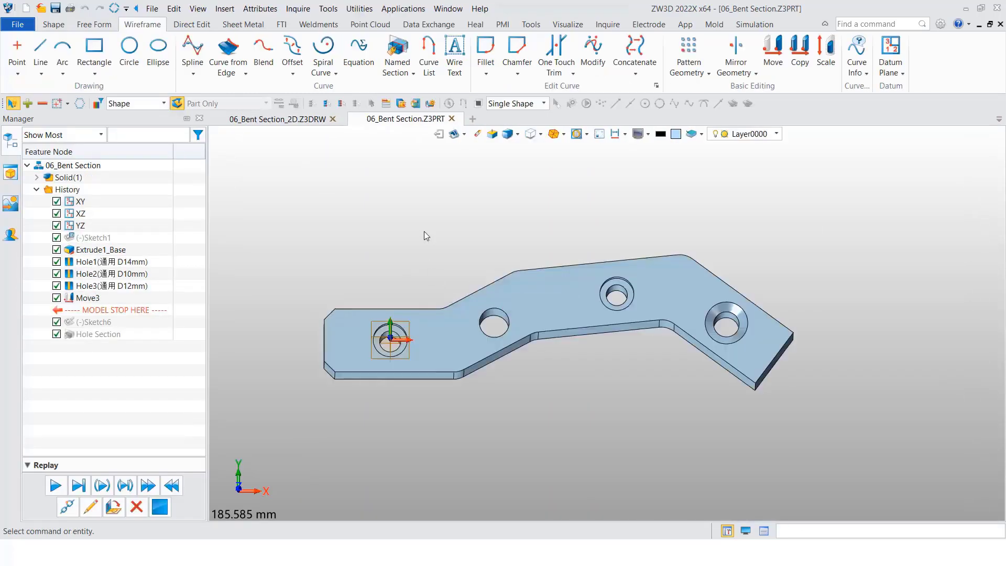
# Step: Start a sketch on the plate's top face with the Y axis as the up direction
pyautogui.rightClick(426, 232)
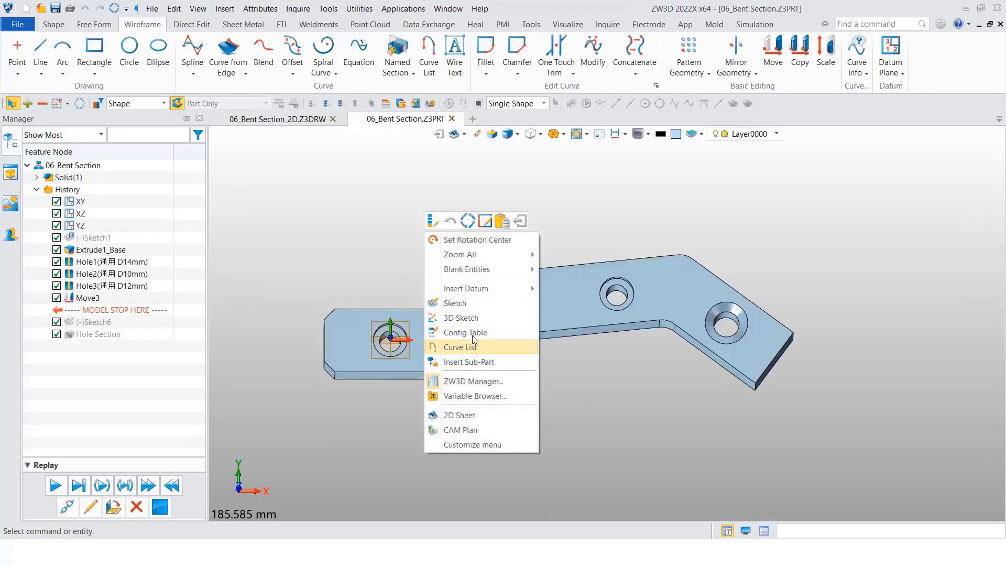
pyautogui.click(459, 303)
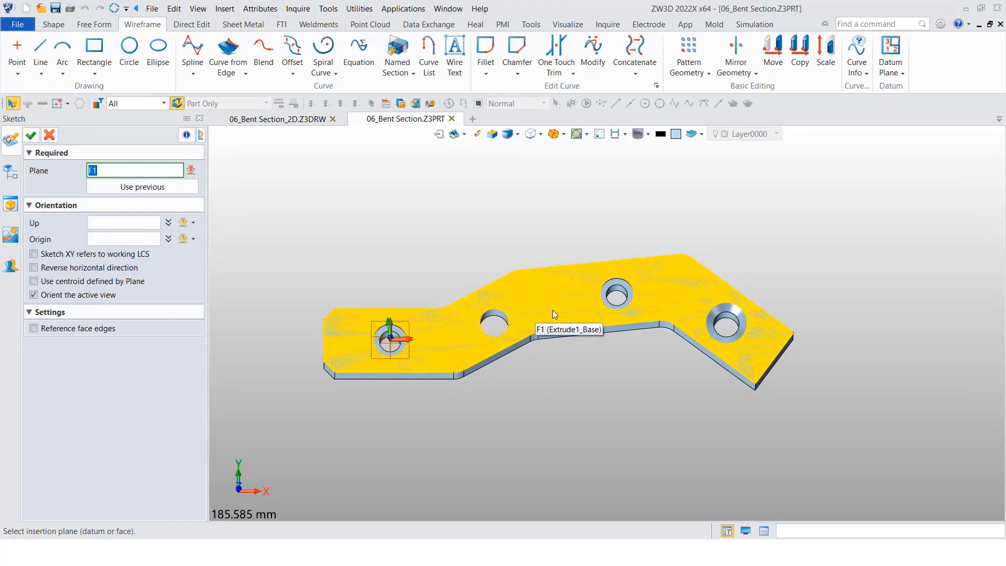
pyautogui.click(553, 311)
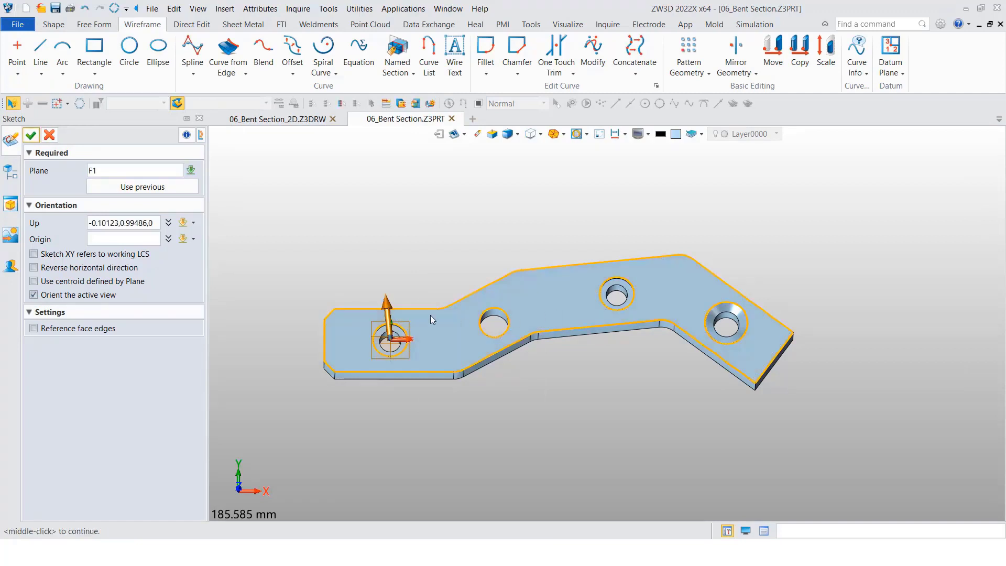
pyautogui.click(97, 220)
pyautogui.rightClick(304, 226)
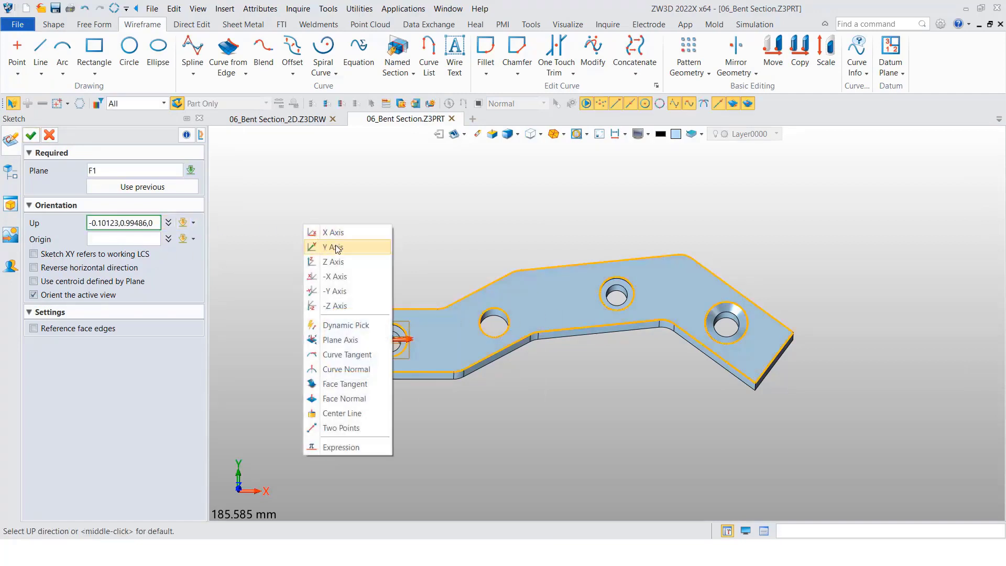
pyautogui.click(337, 249)
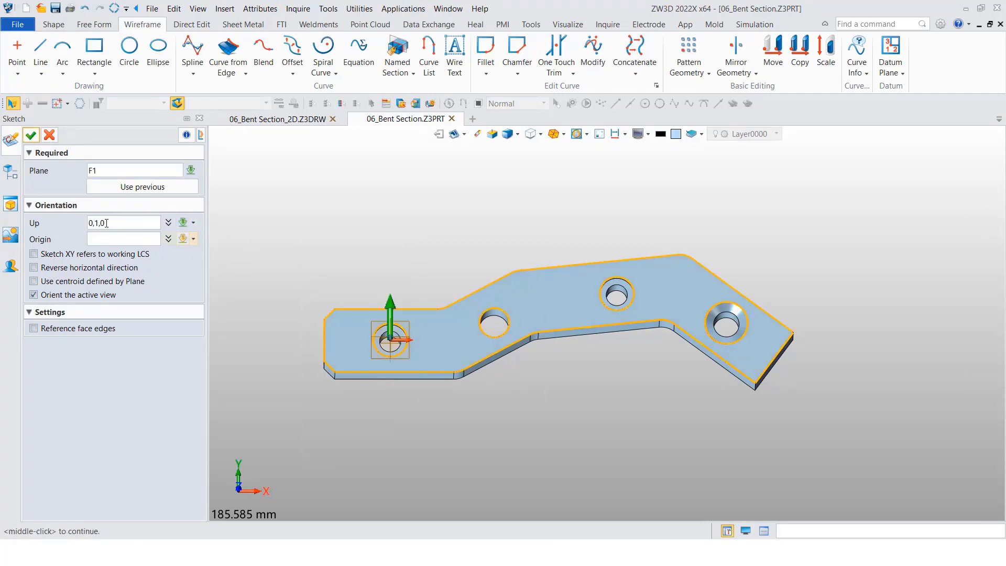
pyautogui.middleClick(360, 222)
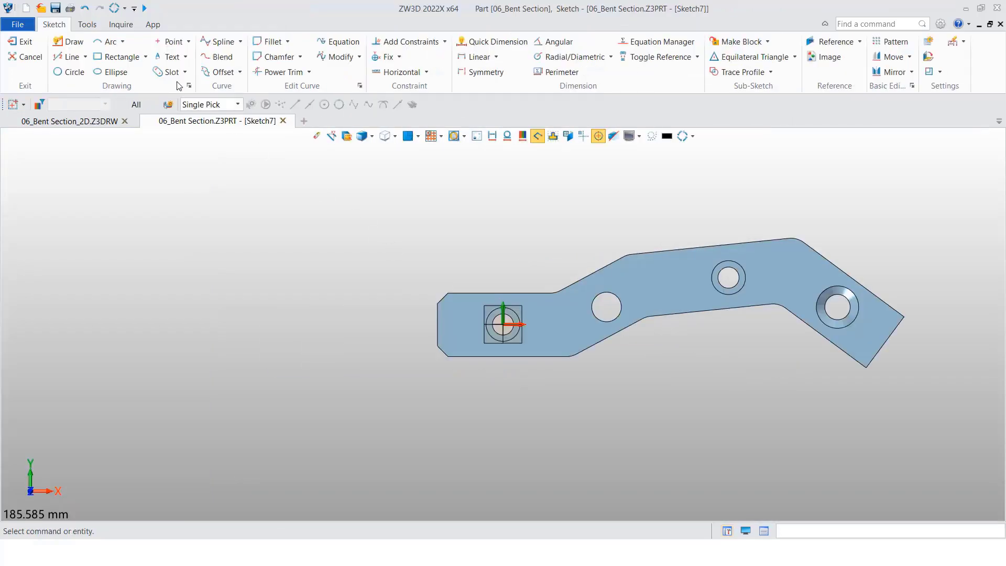
# Step: Sketch a four-segment open polyline across the four holes, with its first segment horizontal through the origin and both ends beyond the plate
pyautogui.rightClick(312, 191)
pyautogui.click(388, 247)
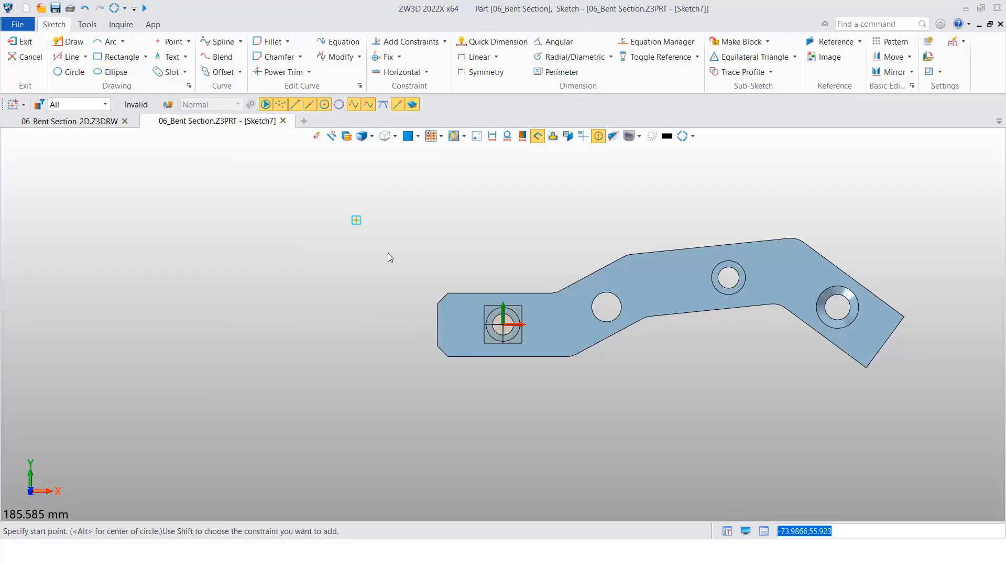
pyautogui.click(388, 325)
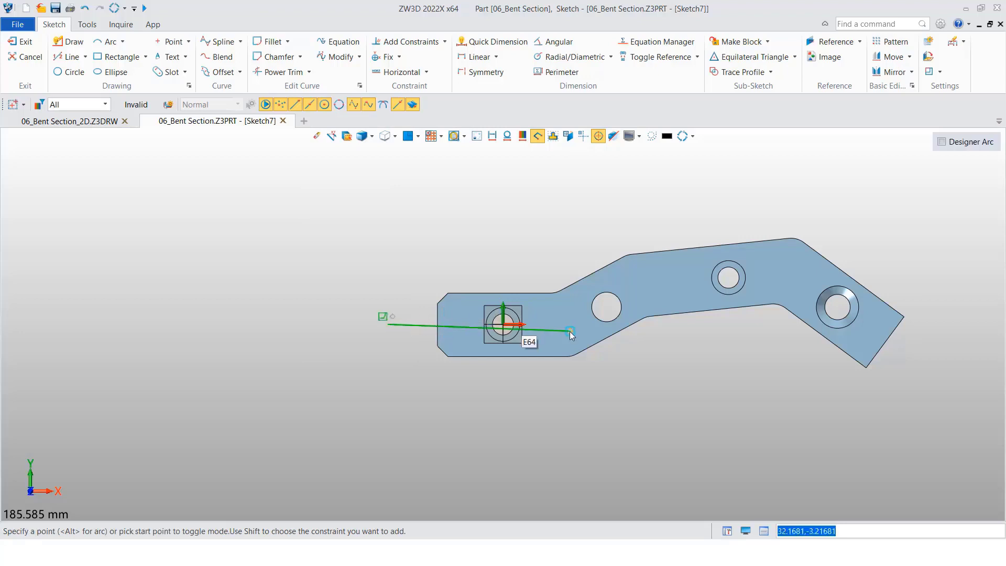
pyautogui.click(559, 325)
pyautogui.click(666, 281)
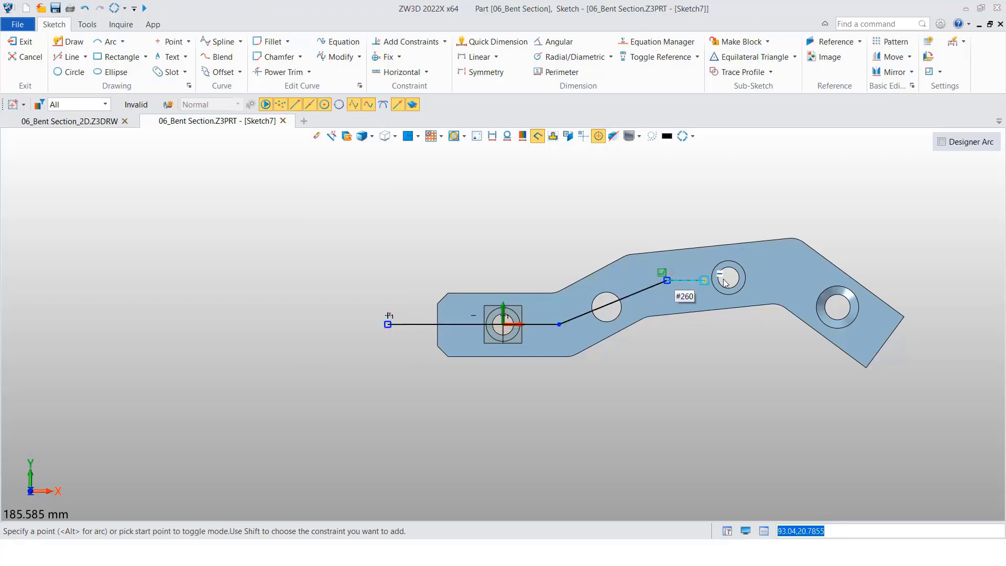
pyautogui.click(775, 285)
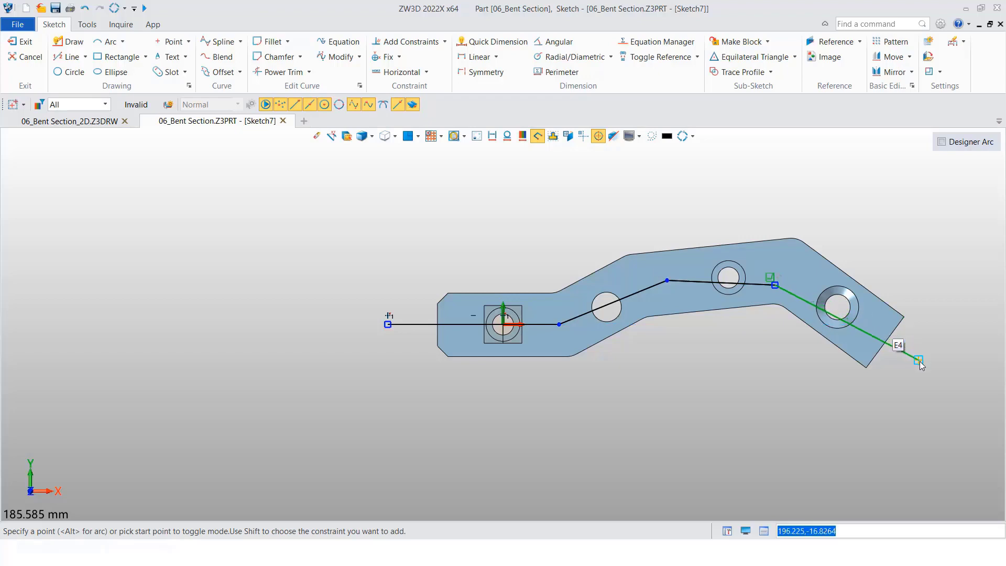
pyautogui.click(919, 362)
pyautogui.press('Escape')
# Step: Constrain the second polyline segment to pass through the centre of the plain hole
pyautogui.moveTo(662, 350); pyautogui.dragTo(530, 337, button='middle')
pyautogui.rightClick(565, 362)
pyautogui.click(604, 341)
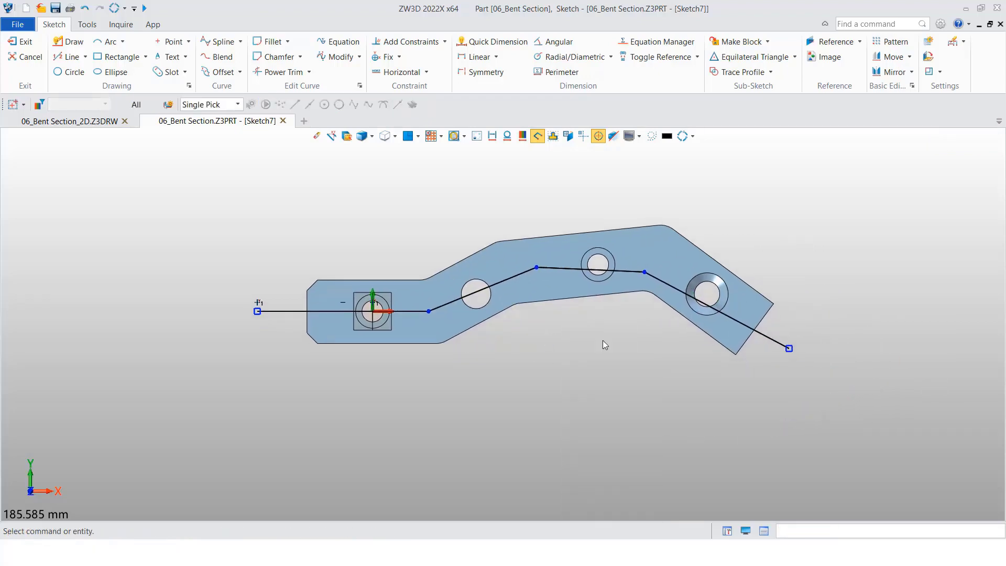
pyautogui.click(478, 297)
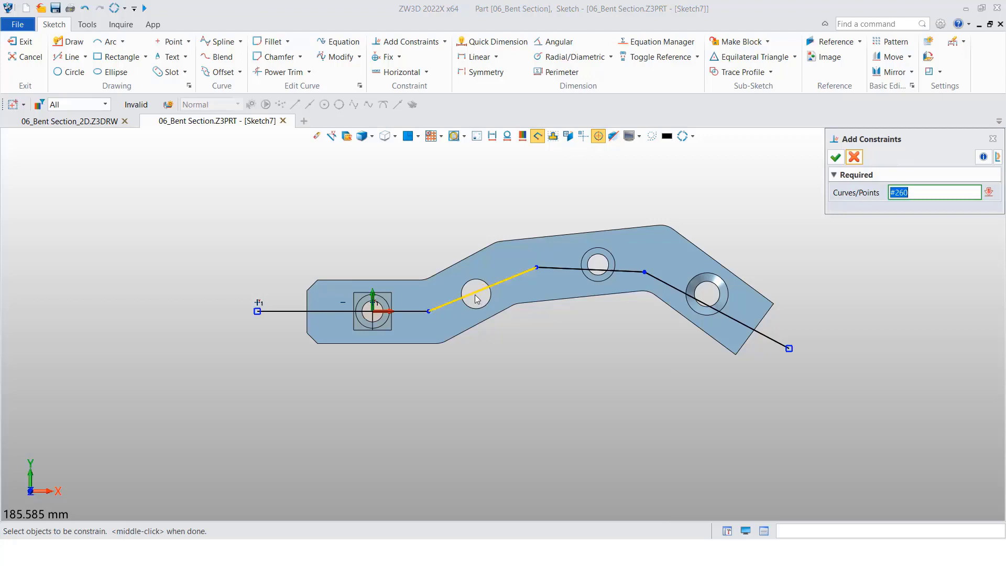
pyautogui.scroll(3, 476, 299)
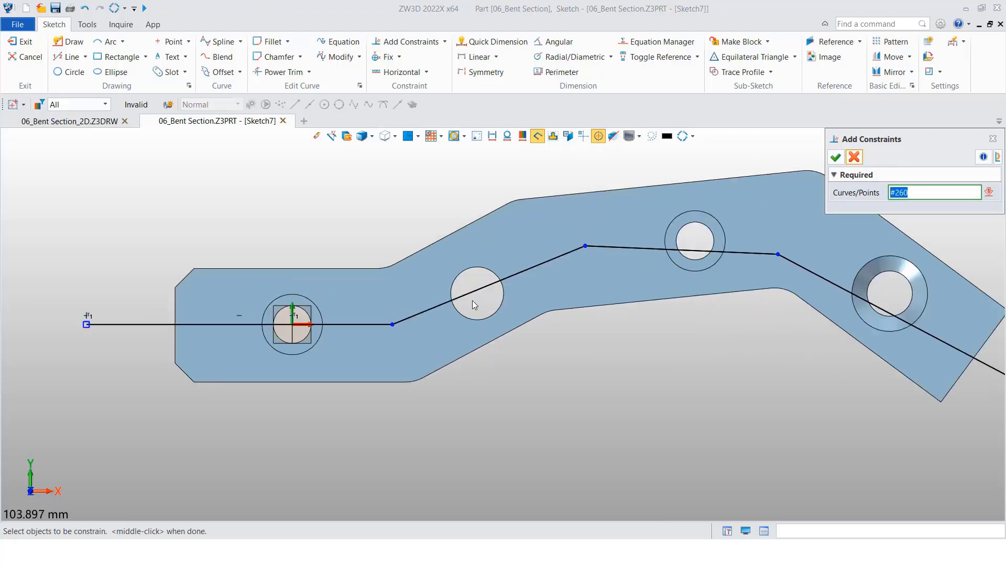
pyautogui.click(504, 283)
pyautogui.middleClick(603, 326)
pyautogui.middleClick(609, 326)
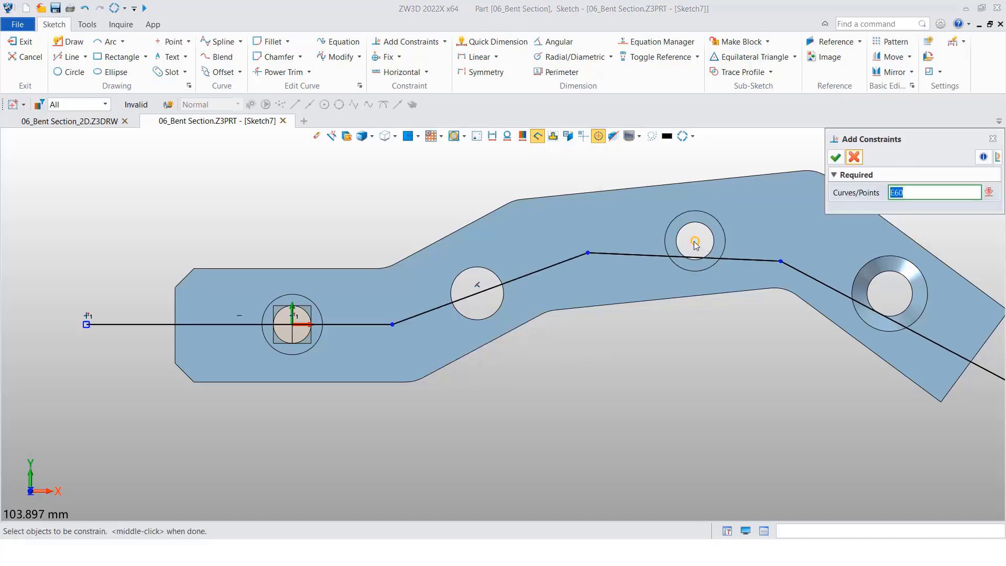
# Step: Constrain the third polyline segment to pass through the centre of the third hole
pyautogui.click(695, 242)
pyautogui.click(740, 257)
pyautogui.middleClick(717, 335)
pyautogui.middleClick(715, 337)
# Step: Constrain the last polyline segment to pass through the centre of the countersunk hole
pyautogui.moveTo(791, 346); pyautogui.dragTo(638, 347, button='middle')
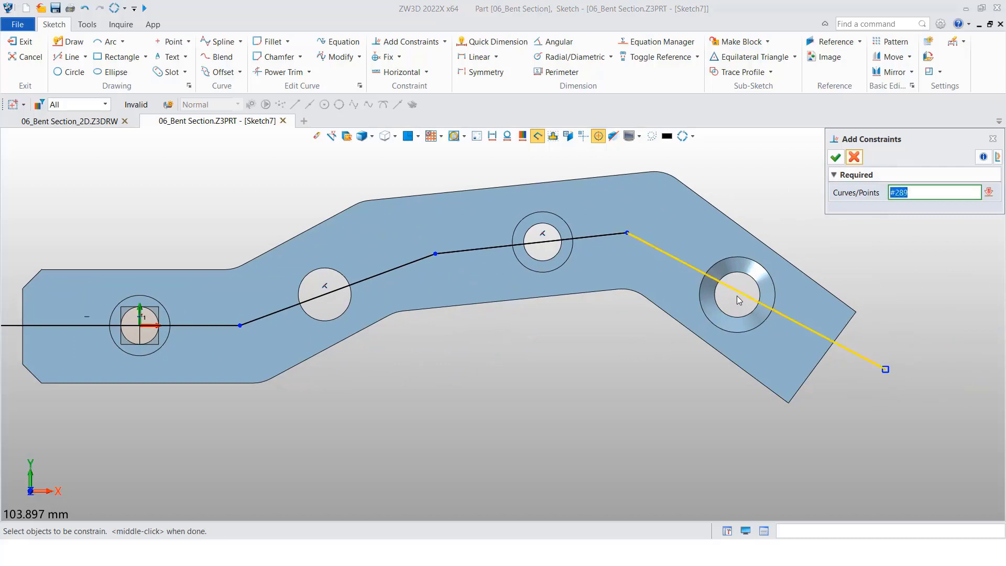
pyautogui.click(737, 295)
pyautogui.click(756, 301)
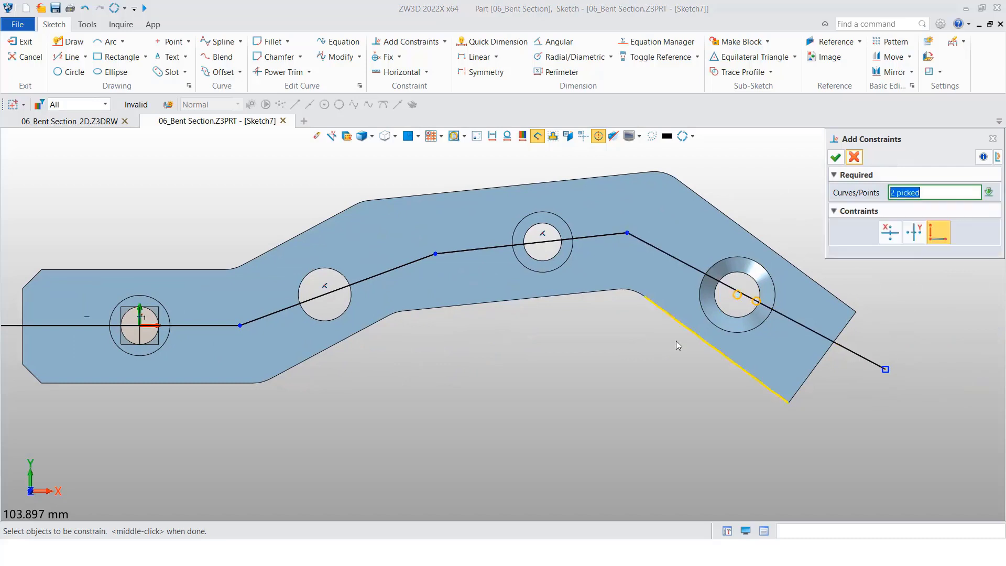
pyautogui.rightClick(659, 340)
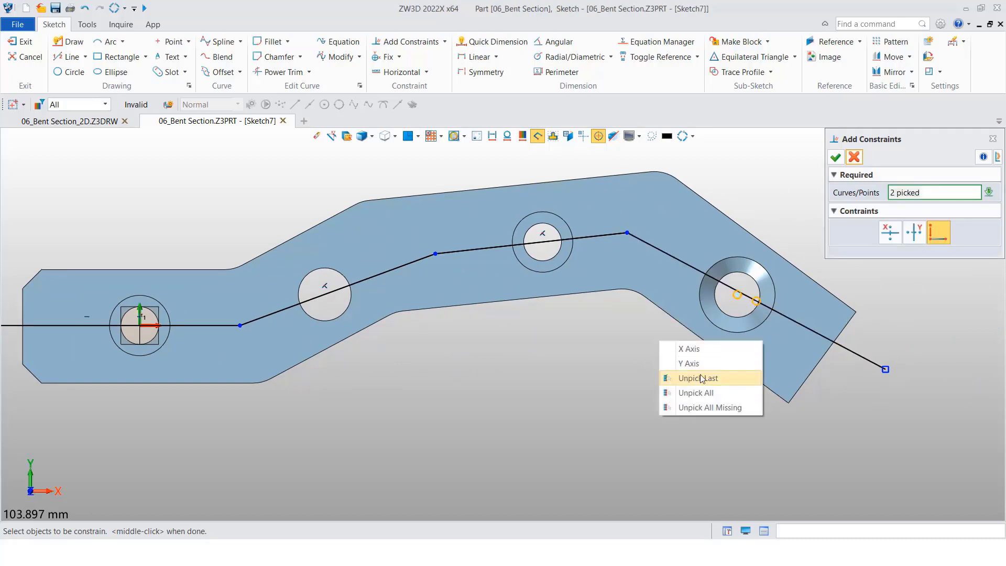
pyautogui.click(699, 385)
pyautogui.middleClick(755, 375)
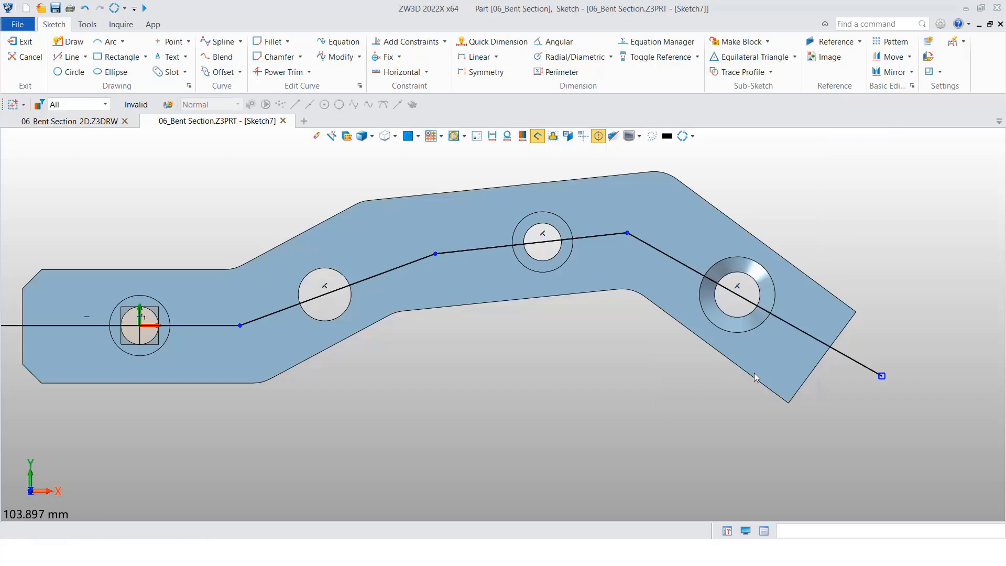
# Step: Make the last polyline segment perpendicular to the plate's slanted end edge and finish the sketch
pyautogui.click(827, 340)
pyautogui.click(841, 331)
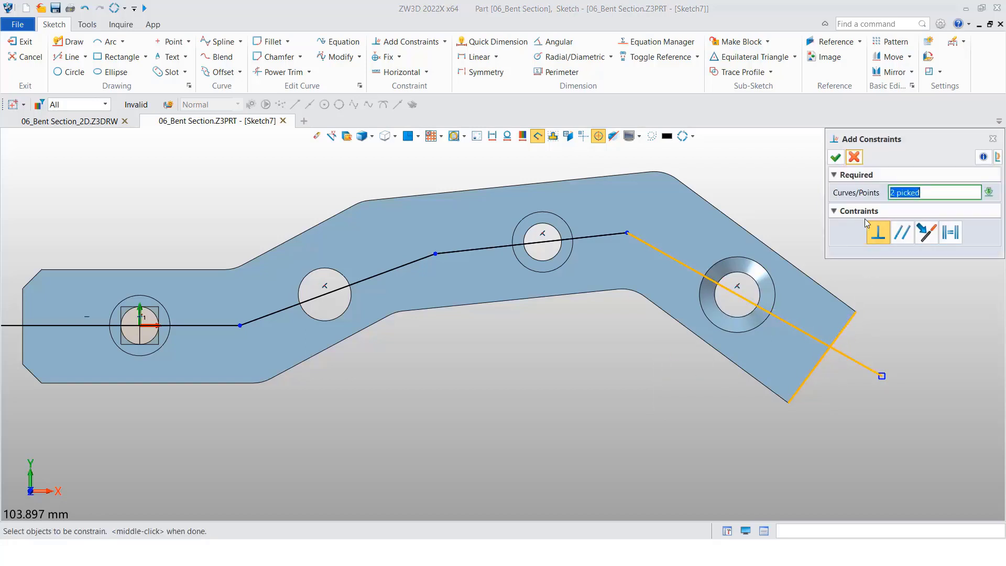
pyautogui.click(835, 157)
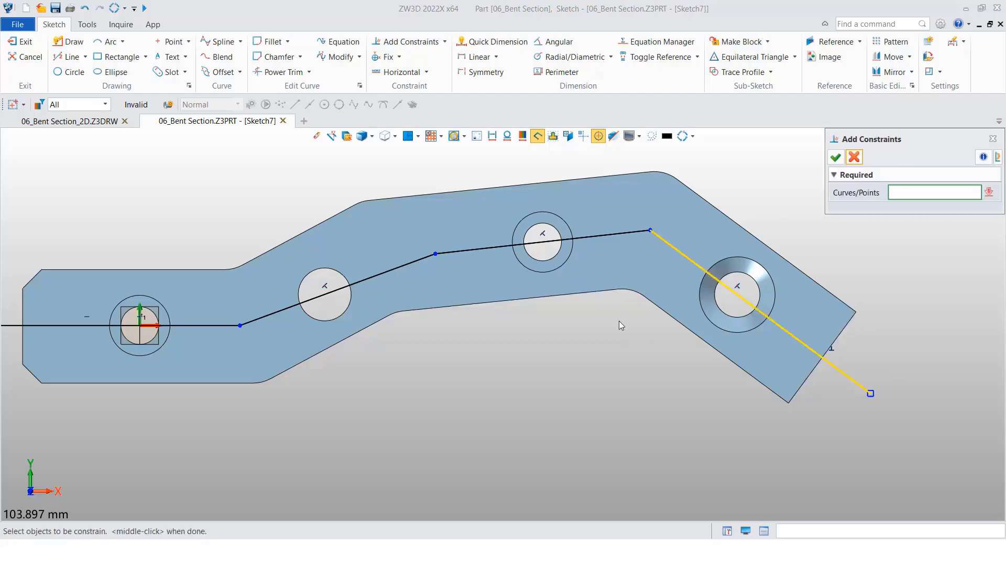
pyautogui.middleClick(593, 319)
pyautogui.scroll(2, 594, 319)
pyautogui.rightClick(540, 354)
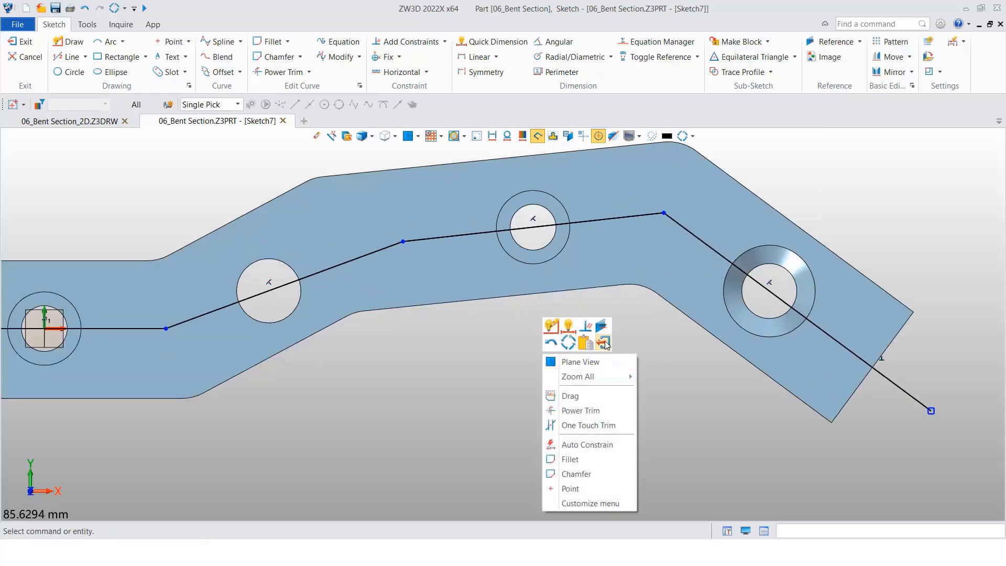
pyautogui.click(604, 343)
pyautogui.scroll(4, 526, 335)
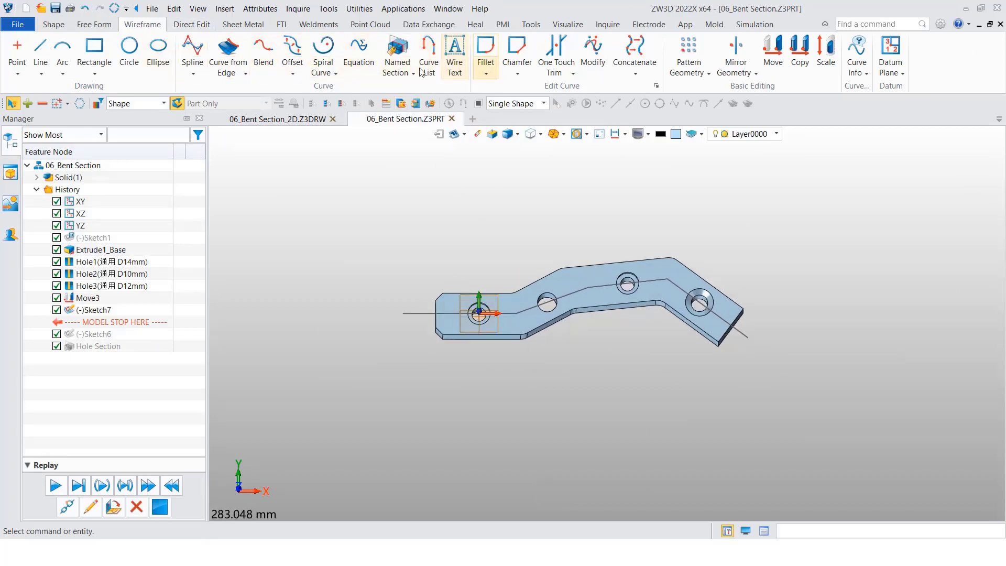
# Step: Create a named section called HoleSection2 from the new polyline sketch
pyautogui.click(397, 60)
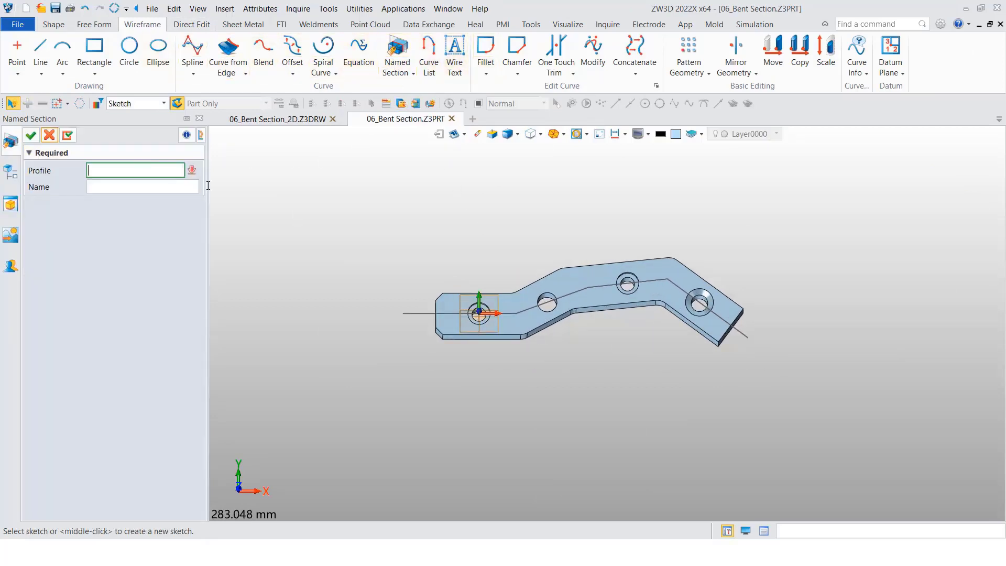
pyautogui.click(409, 314)
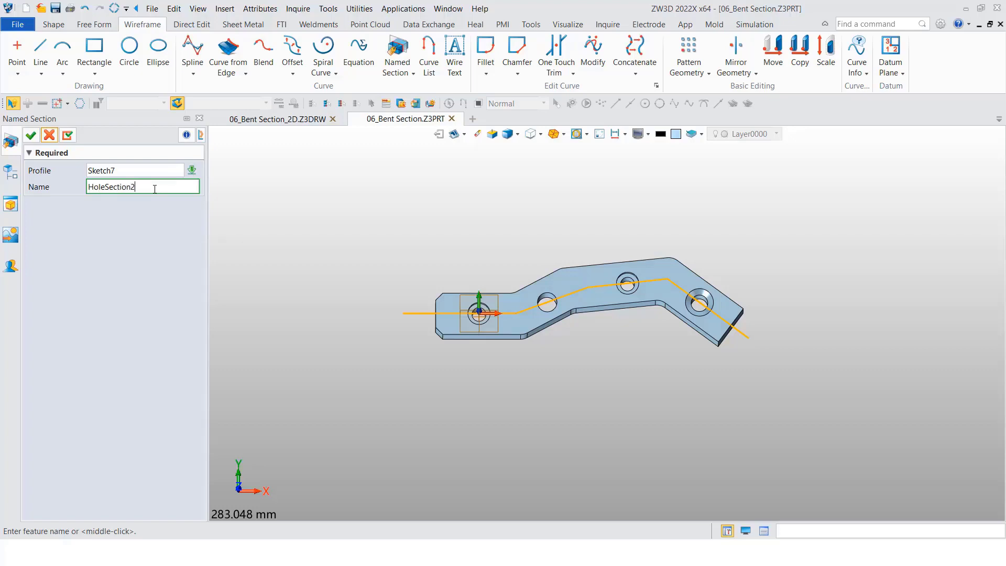
pyautogui.click(32, 136)
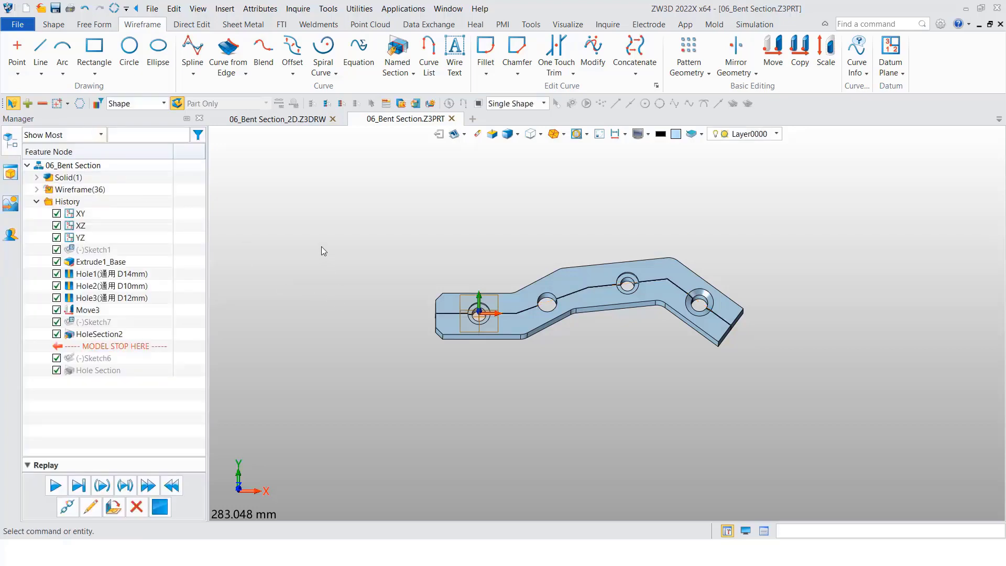
# Step: Return from the plate part to its 2D drawing and regenerate the drawing for the modified part
pyautogui.rightClick(321, 247)
pyautogui.click(395, 414)
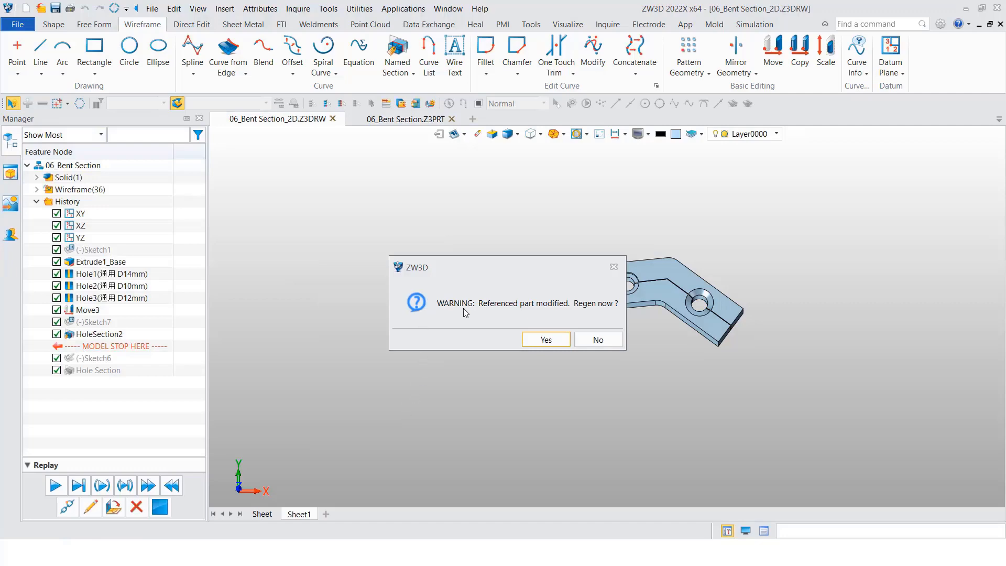
pyautogui.click(546, 340)
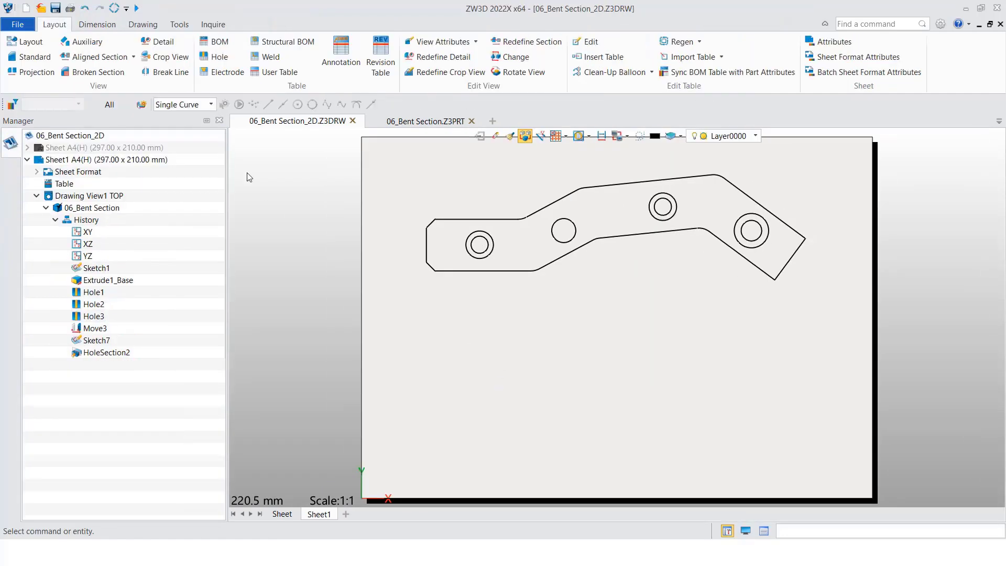
# Step: Insert a bent section view of the top view using HoleSection2, placed orthogonally below the base view
pyautogui.click(133, 56)
pyautogui.click(117, 149)
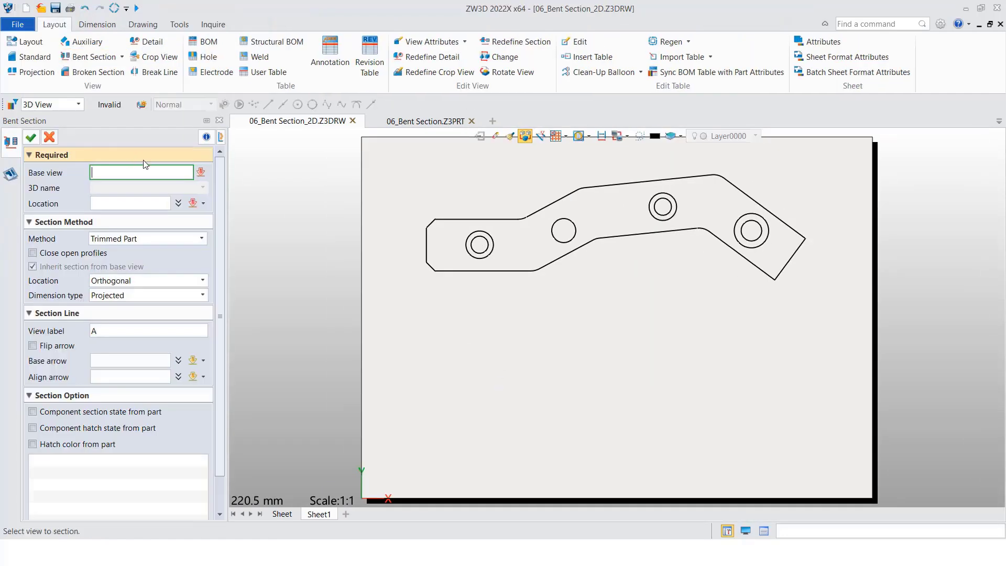
pyautogui.click(535, 211)
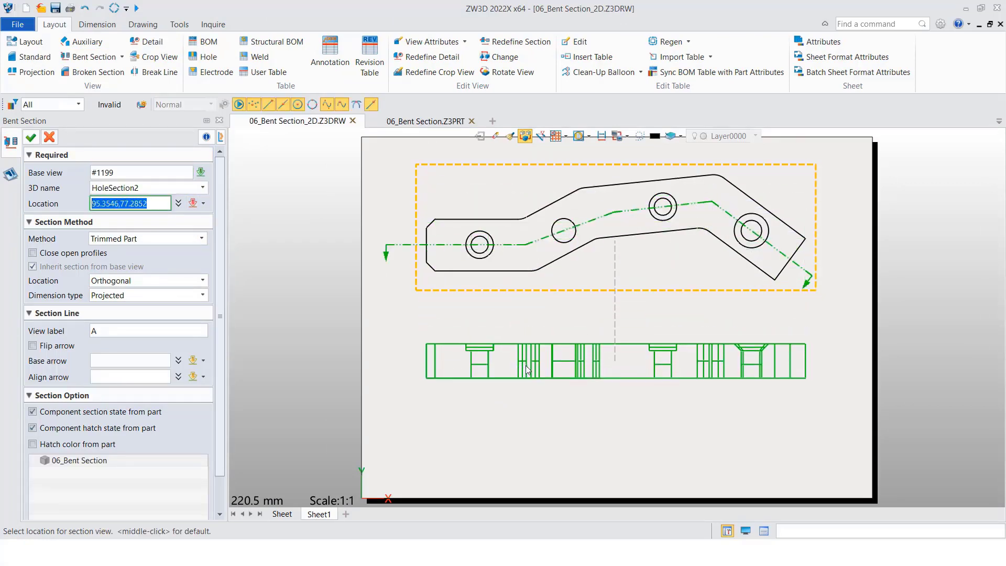
pyautogui.click(527, 366)
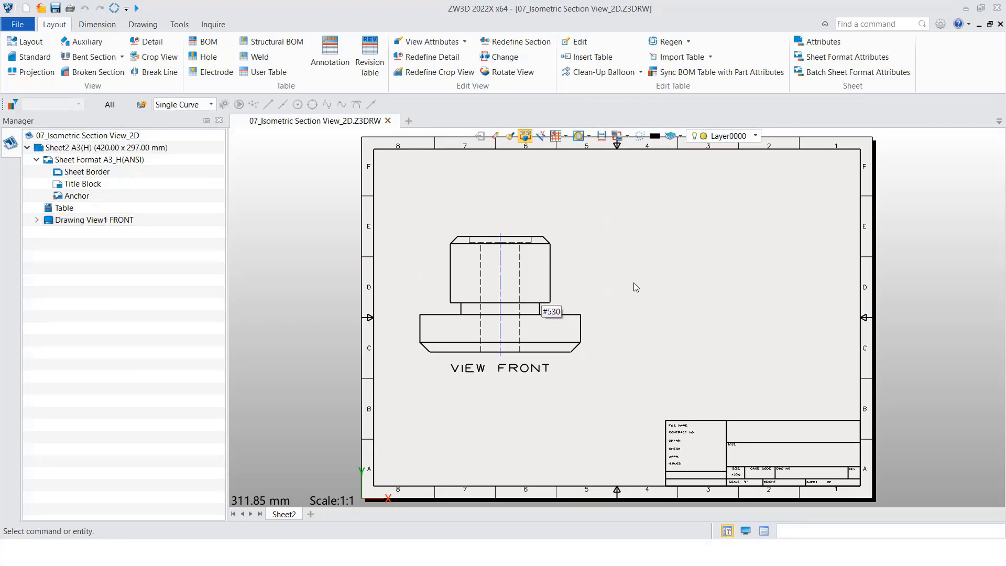
# Step: Open the part referenced by the front view of the 07_Isometric Section View_2D drawing for editing
pyautogui.click(36, 219)
pyautogui.rightClick(119, 237)
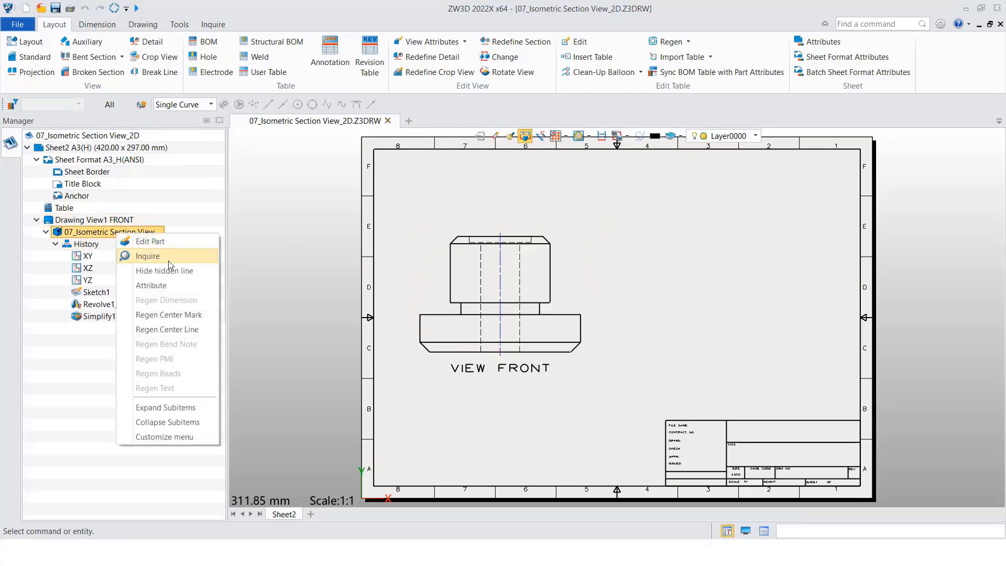
pyautogui.click(176, 245)
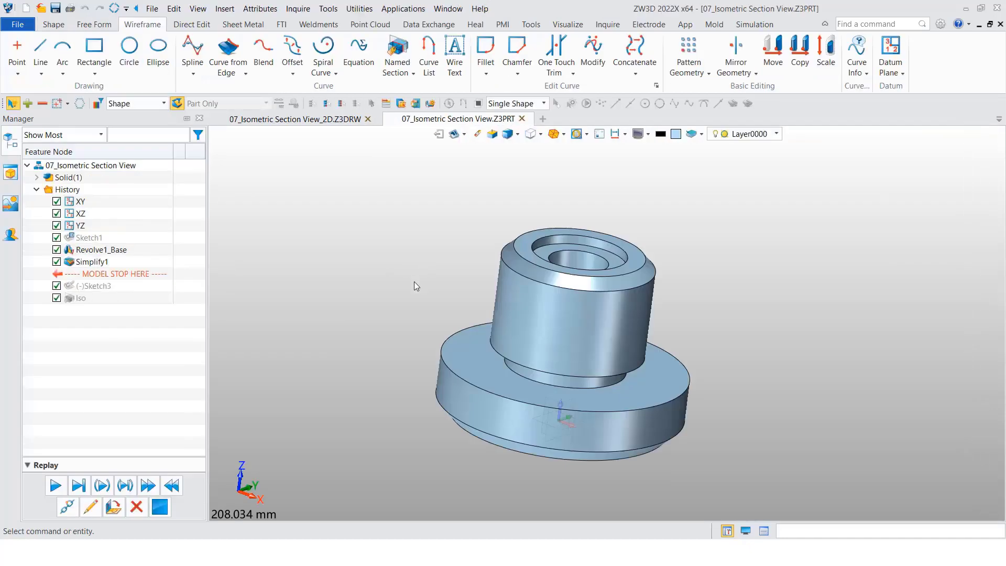
# Step: Start a sketch on the top face of the part's flange with the Y axis as the up direction
pyautogui.rightClick(344, 253)
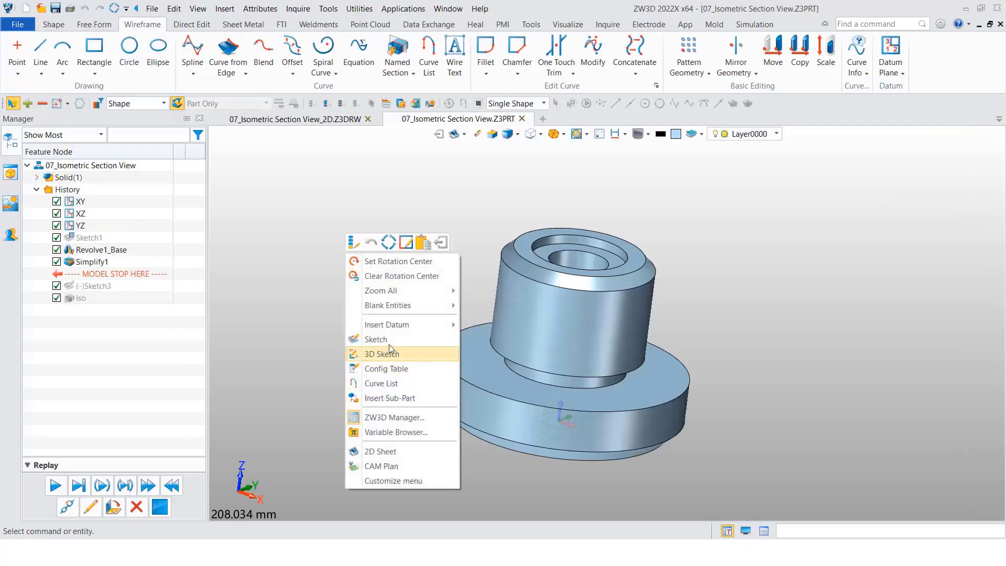
pyautogui.click(374, 336)
pyautogui.click(478, 374)
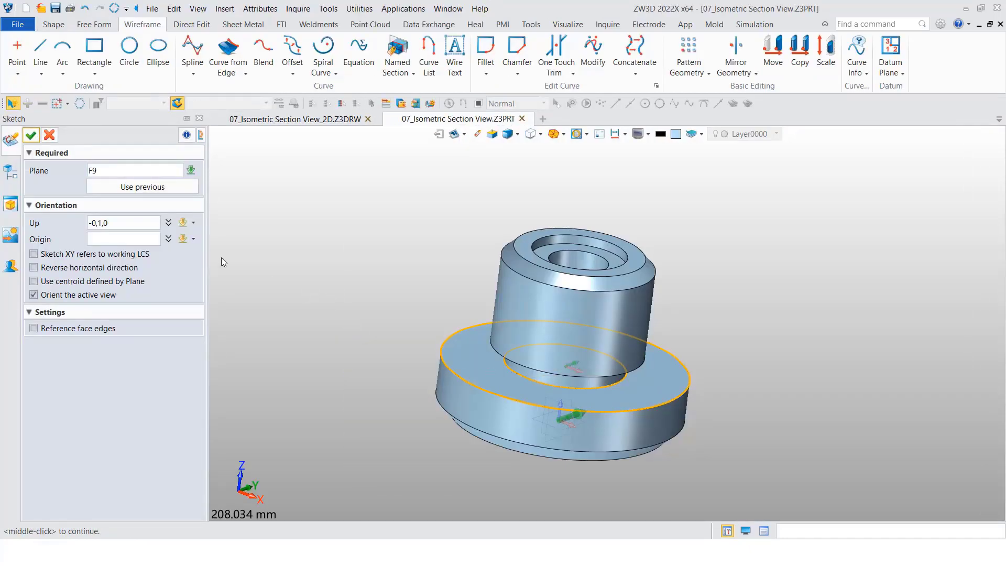
pyautogui.click(133, 221)
pyautogui.rightClick(293, 266)
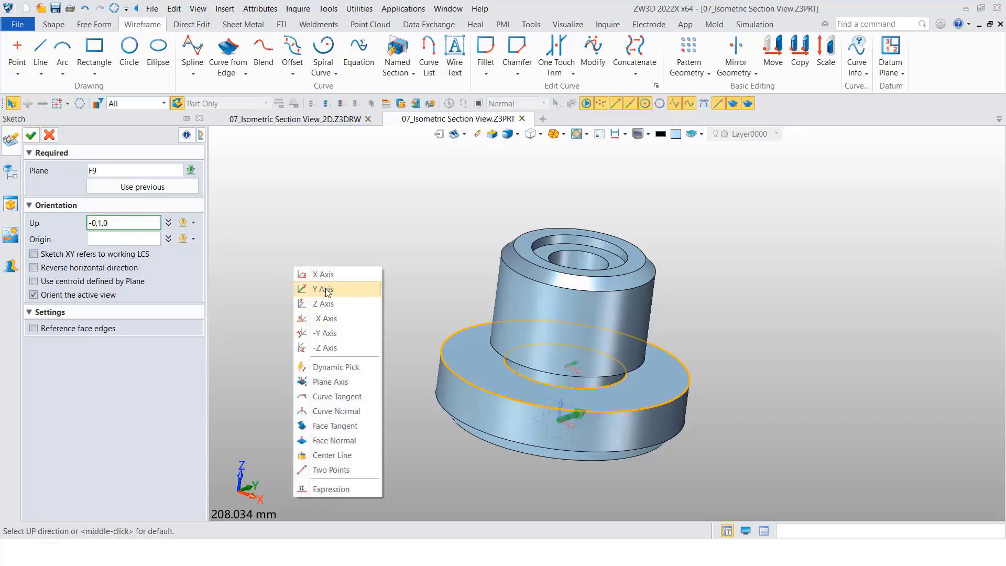
pyautogui.click(325, 290)
pyautogui.middleClick(359, 260)
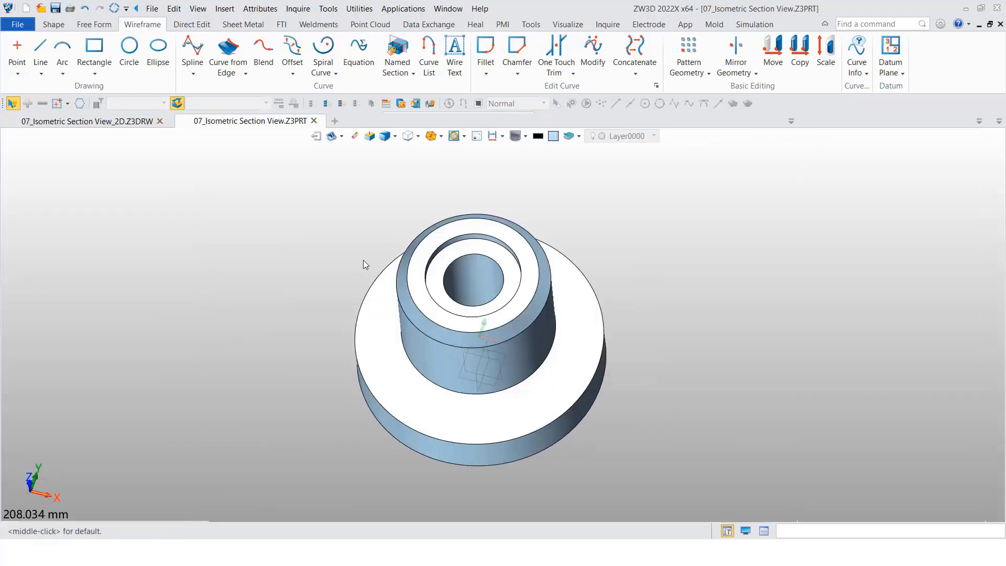
# Step: Sketch an L-shaped polyline from below the flange vertically to the origin, continuing horizontally along +X beyond the flange, and finish the sketch
pyautogui.click(70, 42)
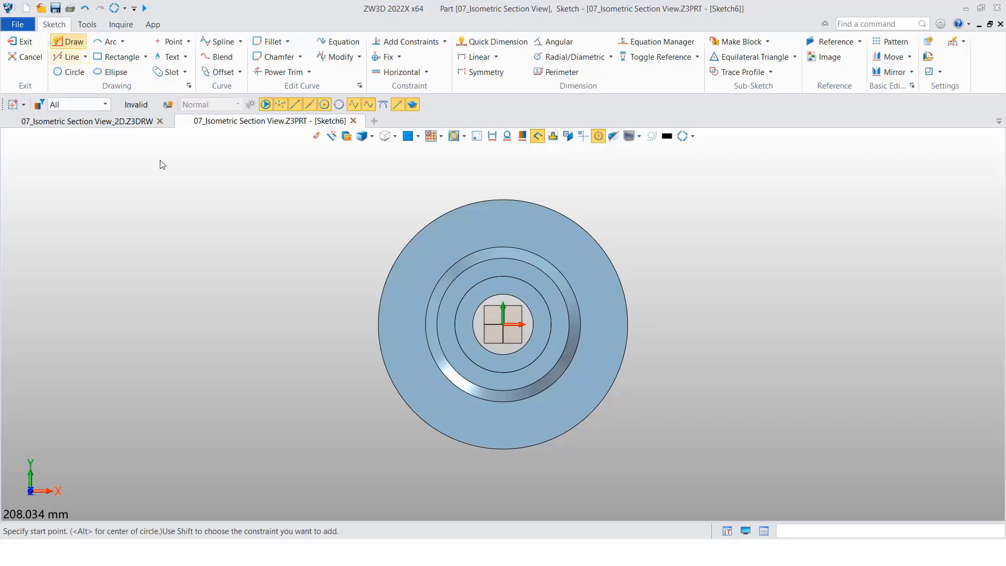
pyautogui.click(503, 481)
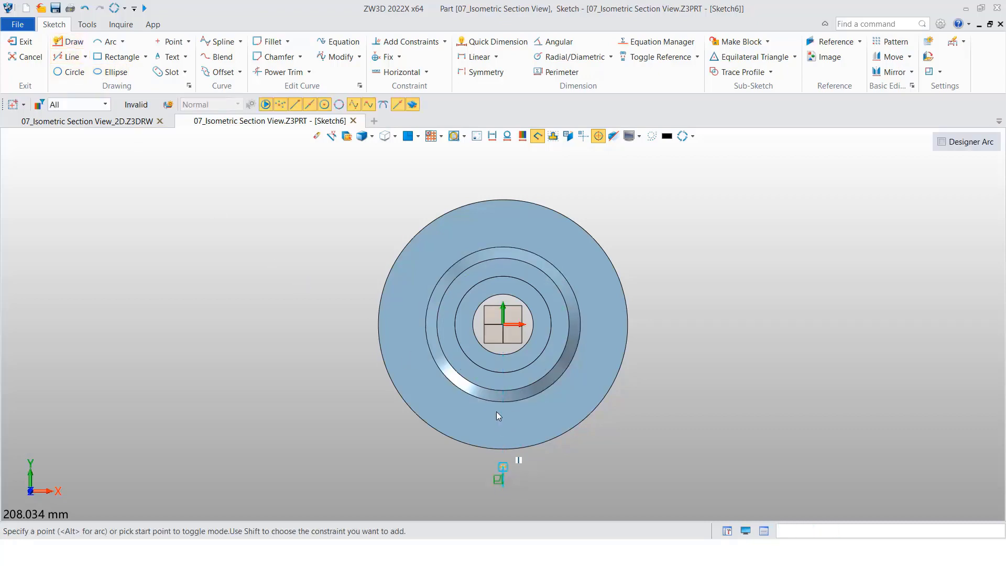
pyautogui.click(504, 324)
pyautogui.click(718, 324)
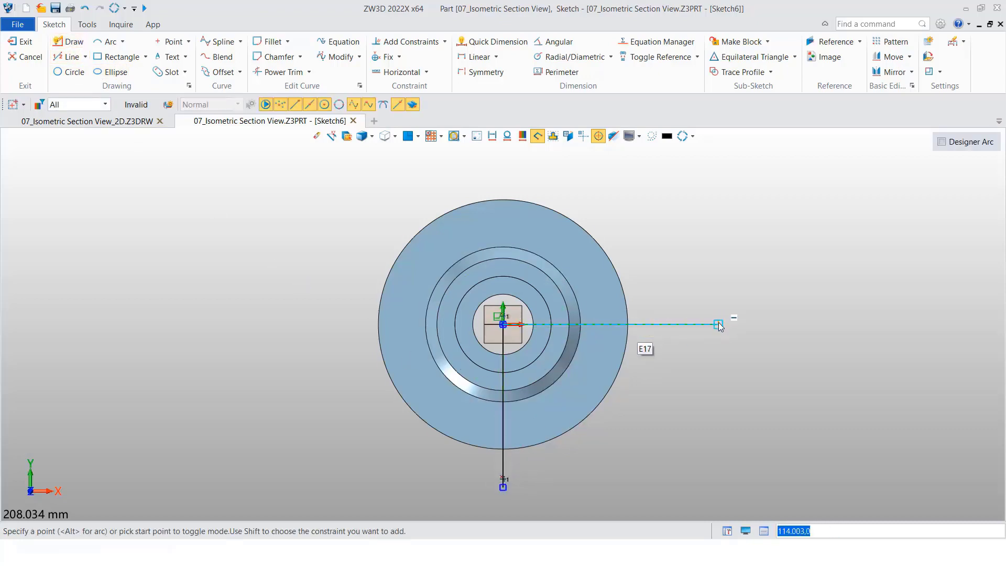
pyautogui.middleClick(618, 383)
pyautogui.rightClick(369, 237)
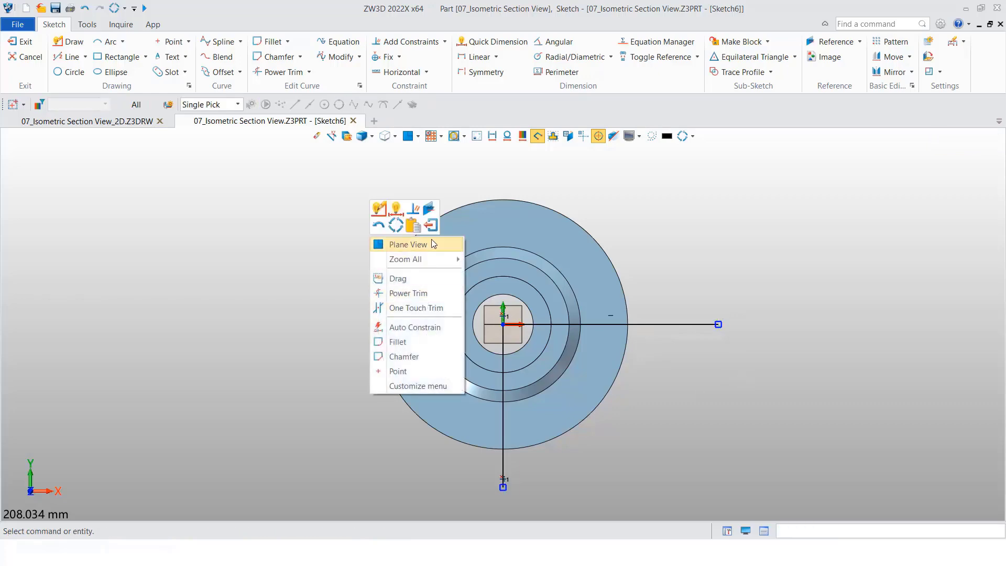
pyautogui.click(431, 226)
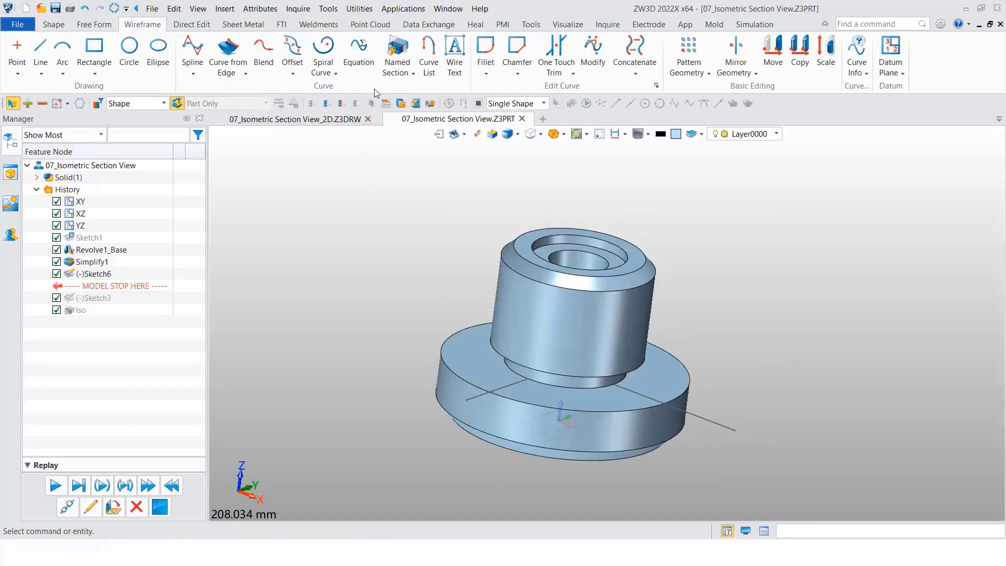
# Step: Create a named section called HoleSection3 from the L-shaped sketch
pyautogui.click(397, 52)
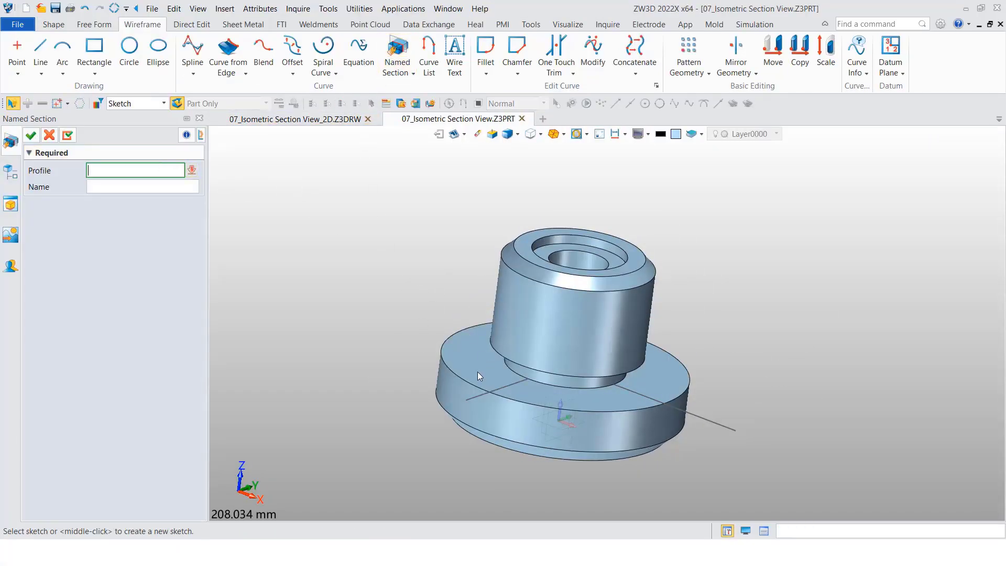
pyautogui.click(485, 393)
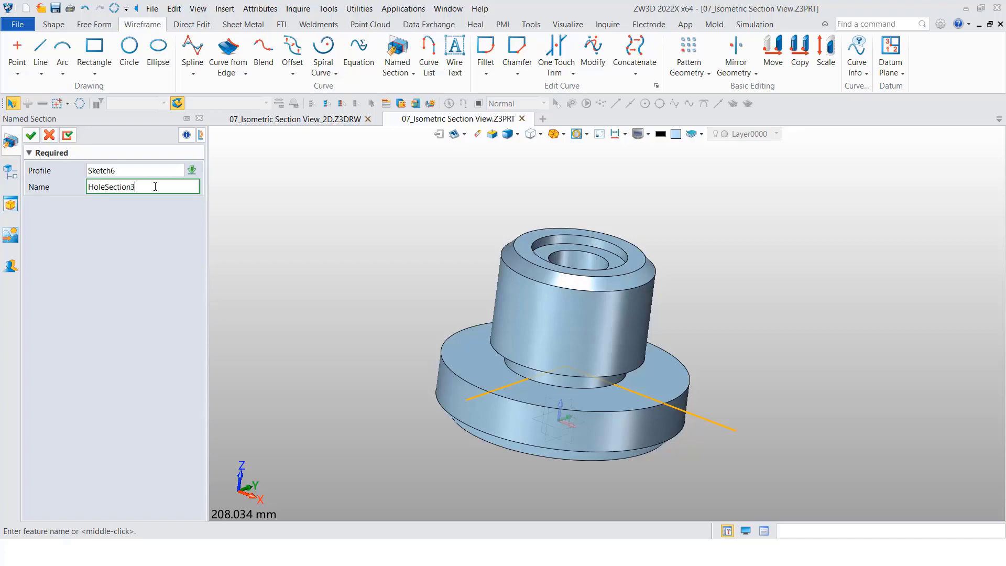
pyautogui.middleClick(297, 244)
# Step: Return from the flanged part to its 2D drawing and regenerate the drawing for the modified part
pyautogui.rightClick(344, 273)
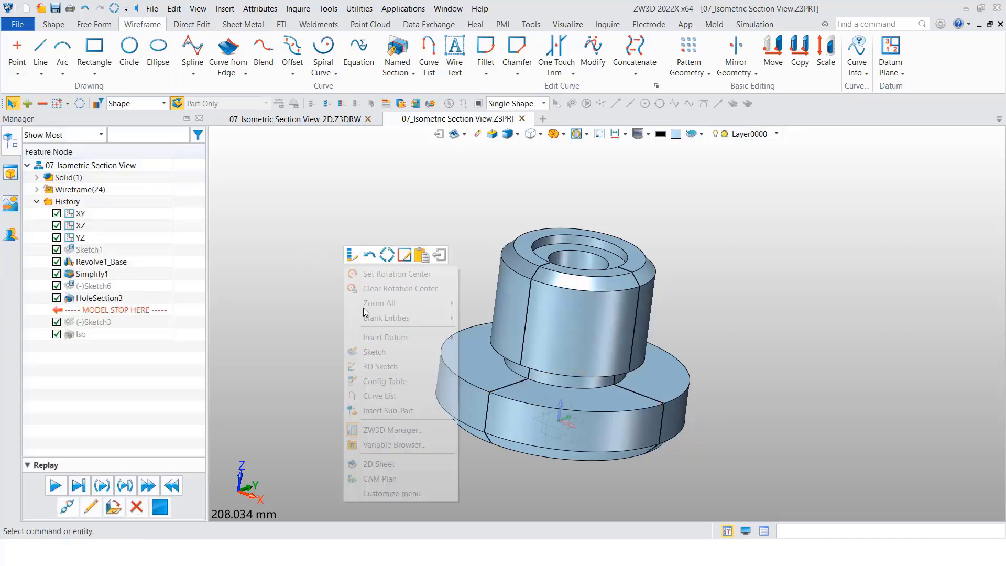
pyautogui.click(404, 466)
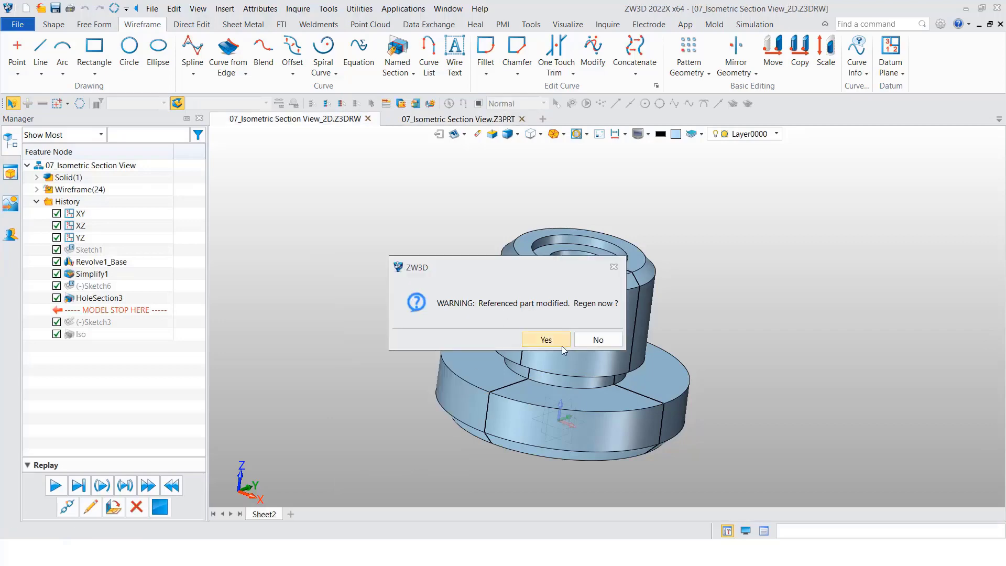
pyautogui.click(547, 339)
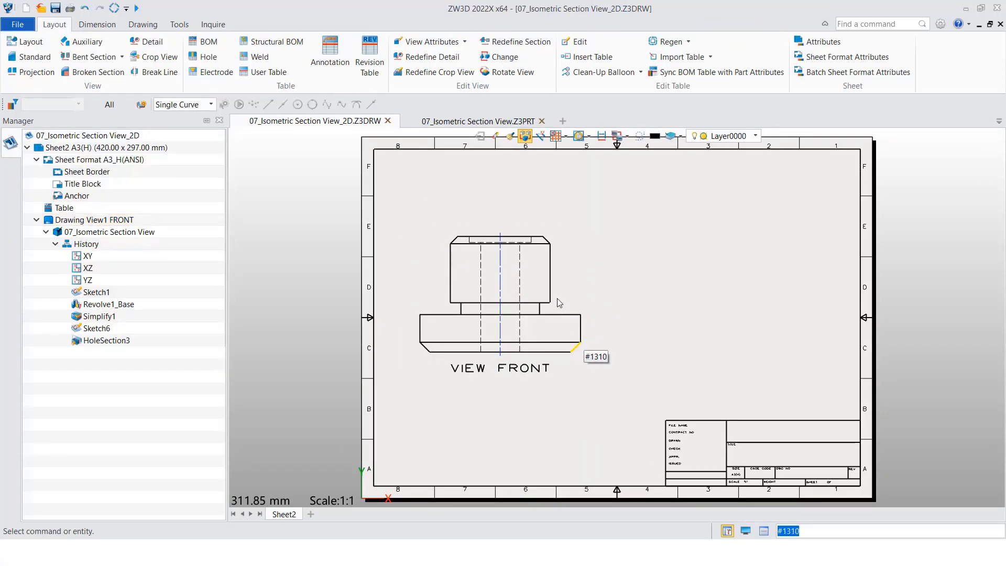
# Step: Create an isometric section view from HoleSection3 and place it to the right of the front view, with hidden lines turned off
pyautogui.click(122, 56)
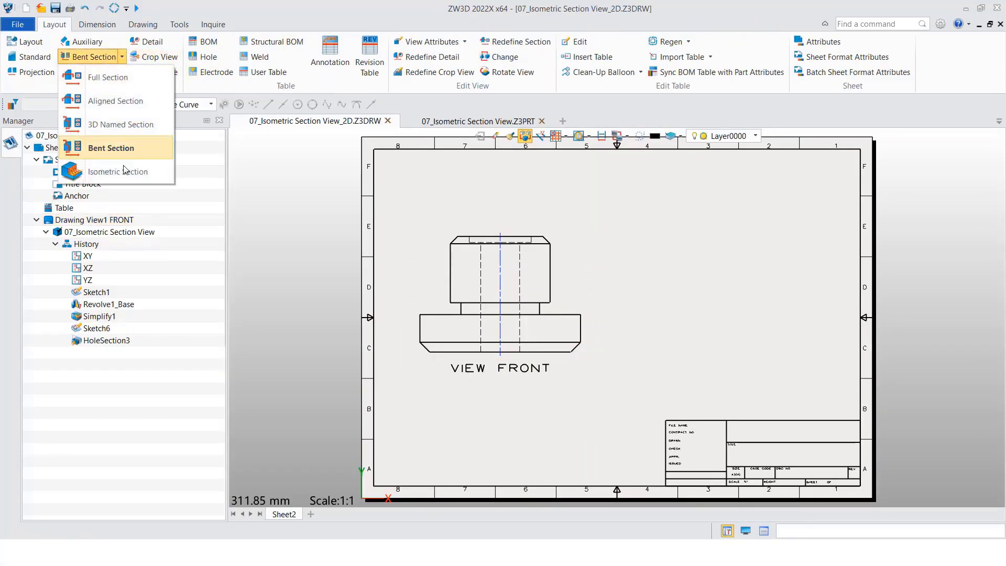
pyautogui.click(105, 168)
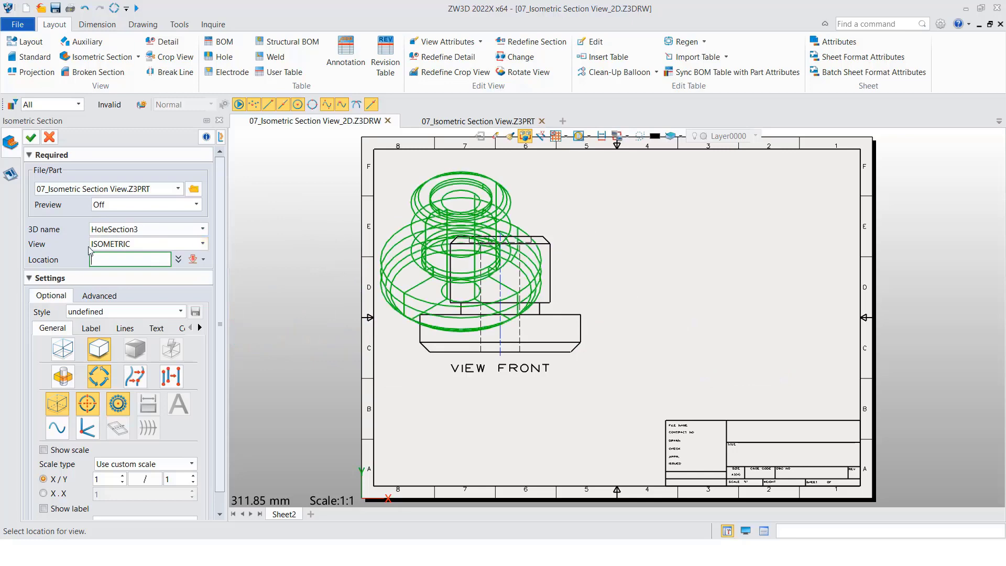
pyautogui.click(686, 317)
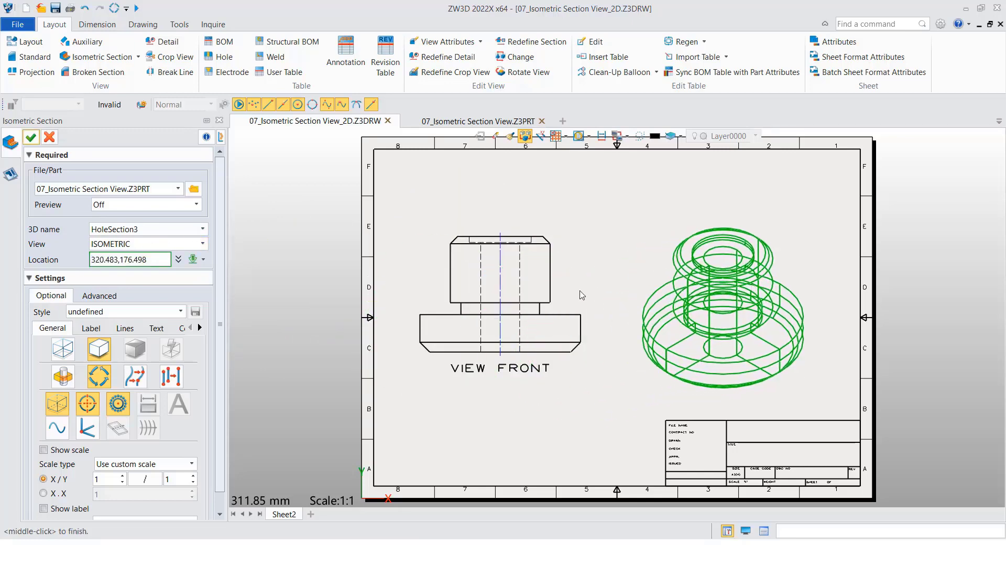
pyautogui.click(58, 403)
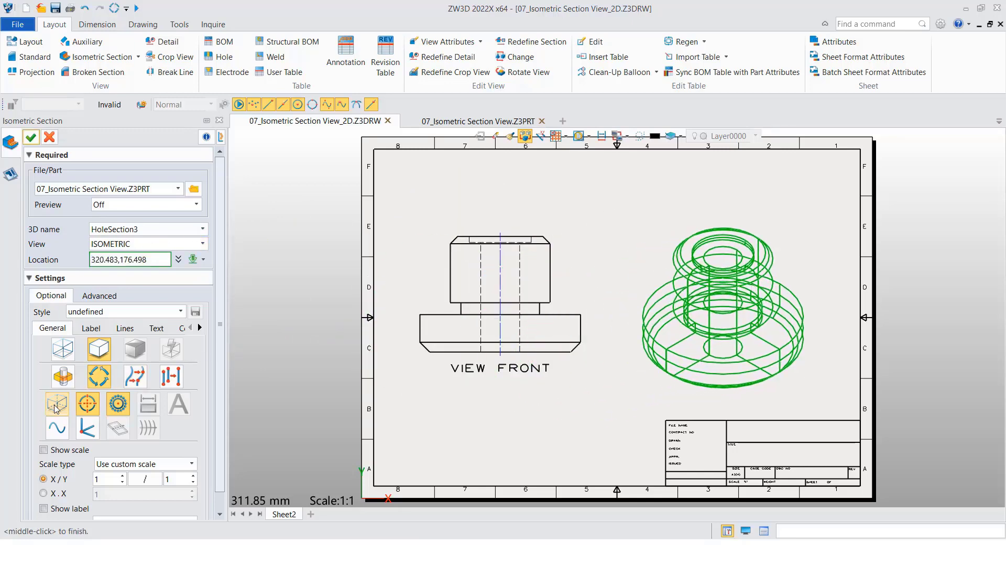
pyautogui.middleClick(607, 250)
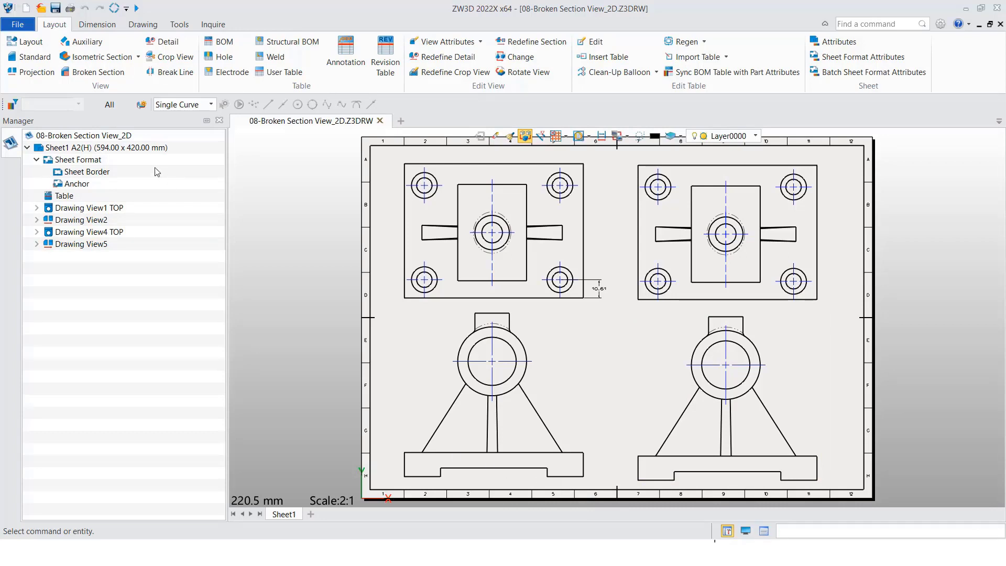
# Step: Create a rectangular broken section at the left front view's right base corner, with Point depth offset 10.61 mm from the top view's lower edge
pyautogui.click(102, 72)
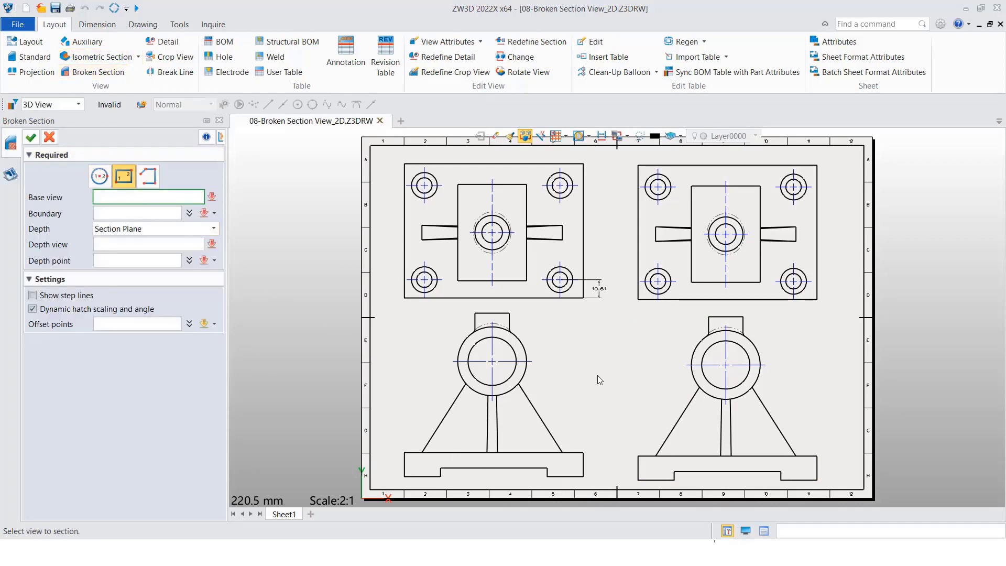
pyautogui.click(214, 229)
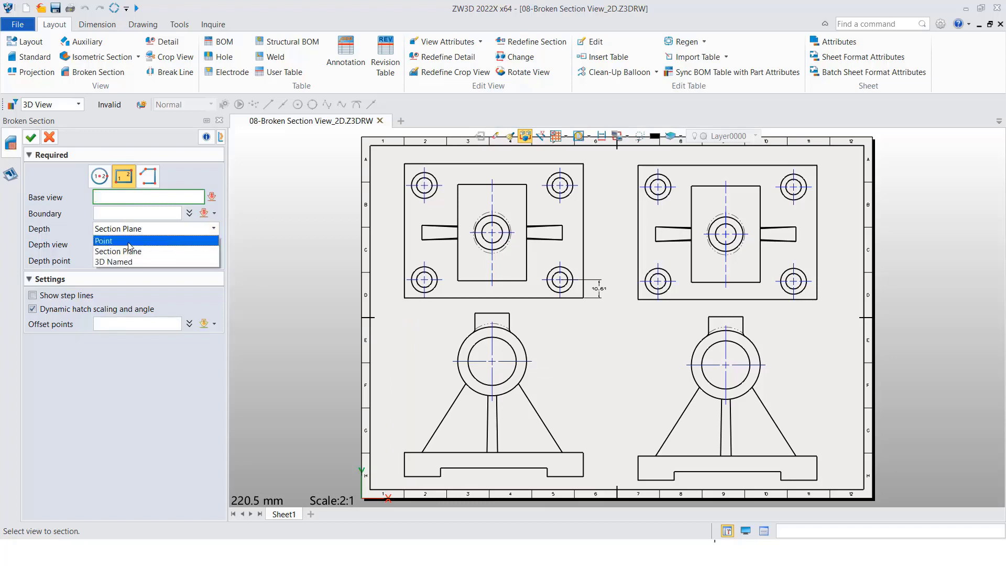
pyautogui.click(129, 242)
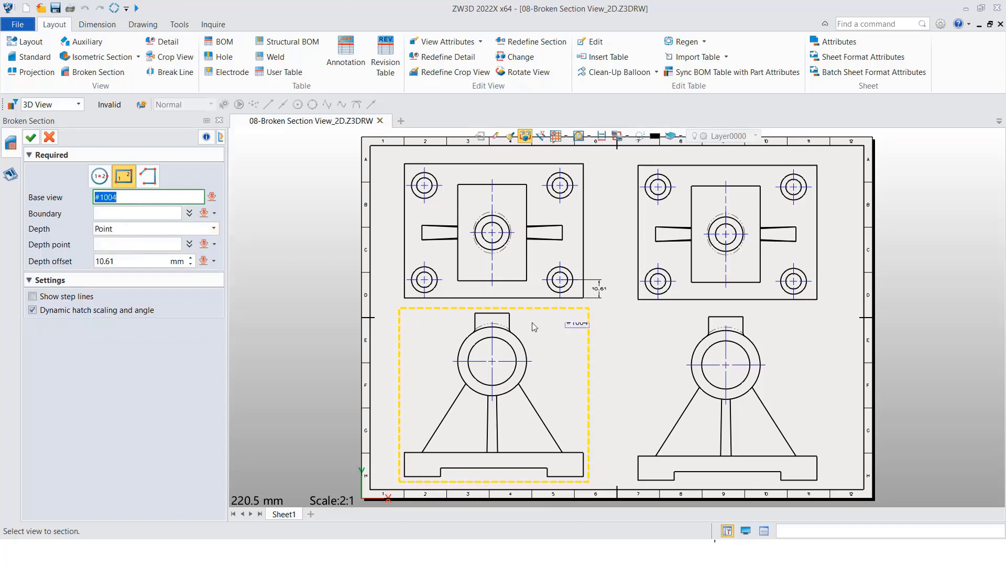
pyautogui.click(517, 313)
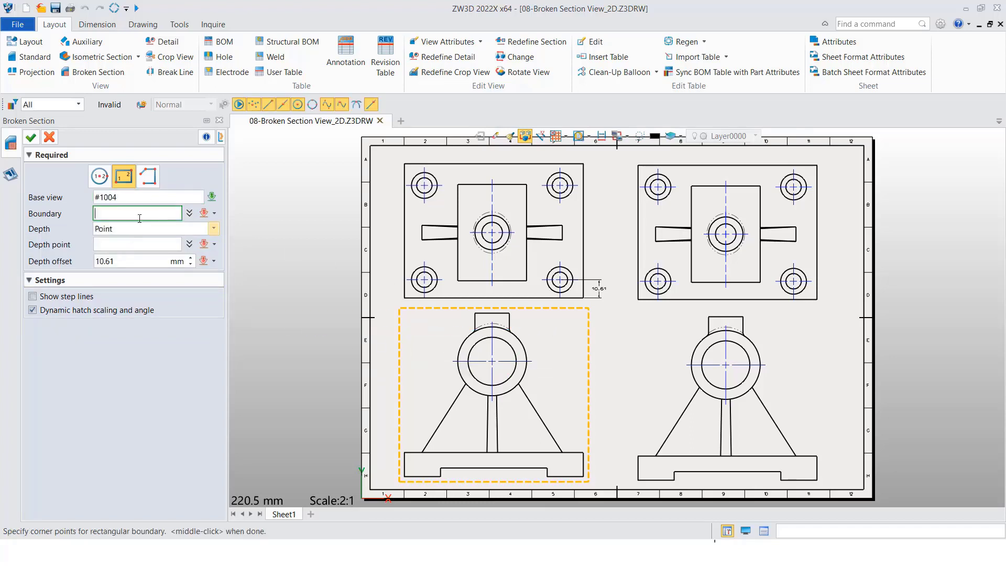
pyautogui.click(527, 434)
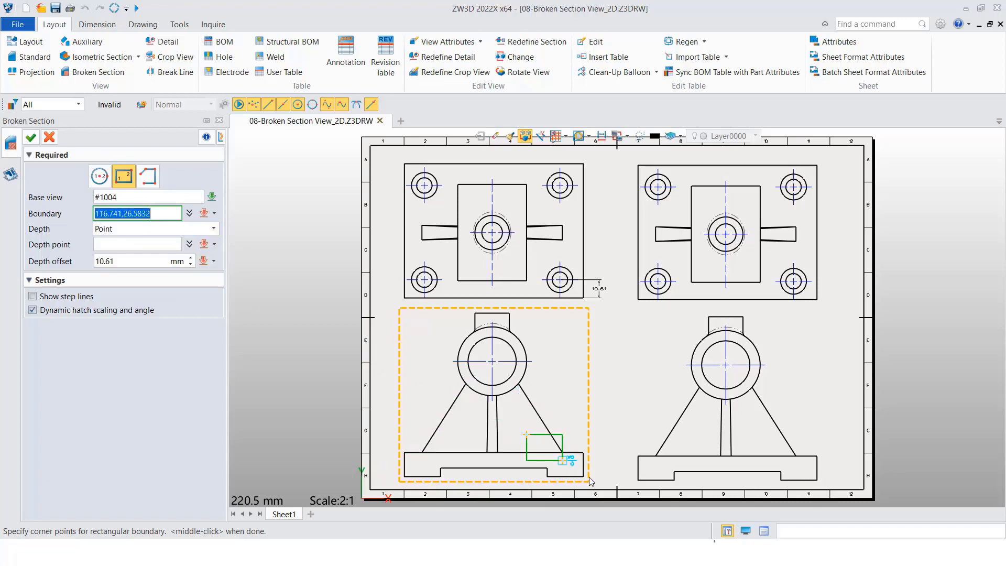
pyautogui.click(609, 492)
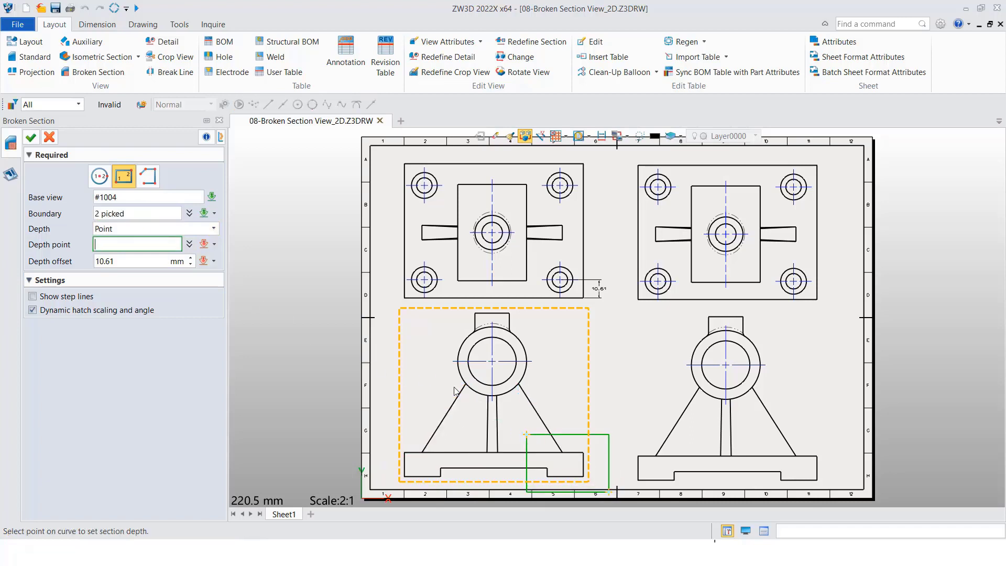
pyautogui.click(545, 299)
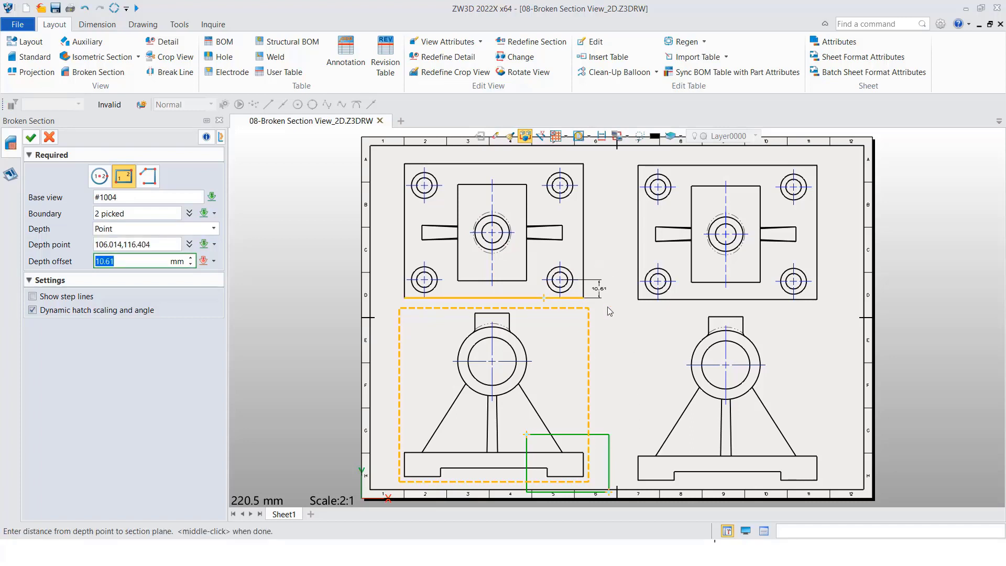
pyautogui.press('Return')
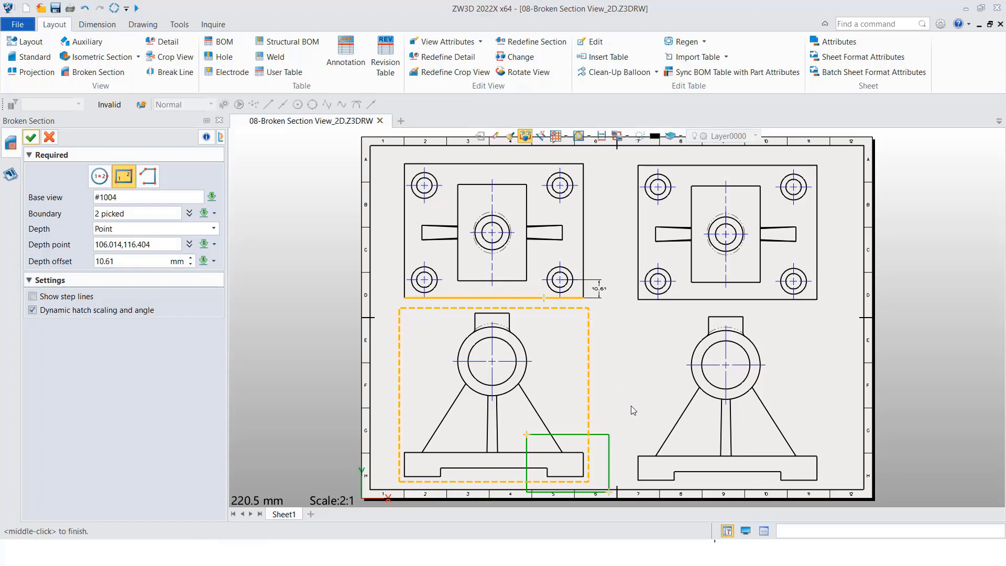
pyautogui.middleClick(618, 390)
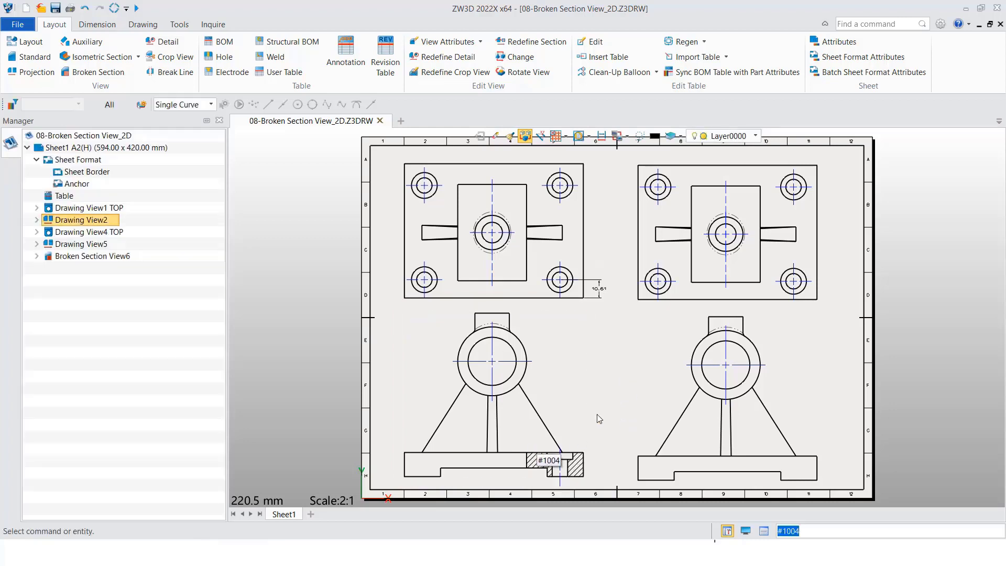
# Step: Create a rectangular broken section at the right front view's right base corner, with Section Plane depth through the lower-right hole centre of its top view
pyautogui.moveTo(596, 413); pyautogui.dragTo(583, 409, button='middle')
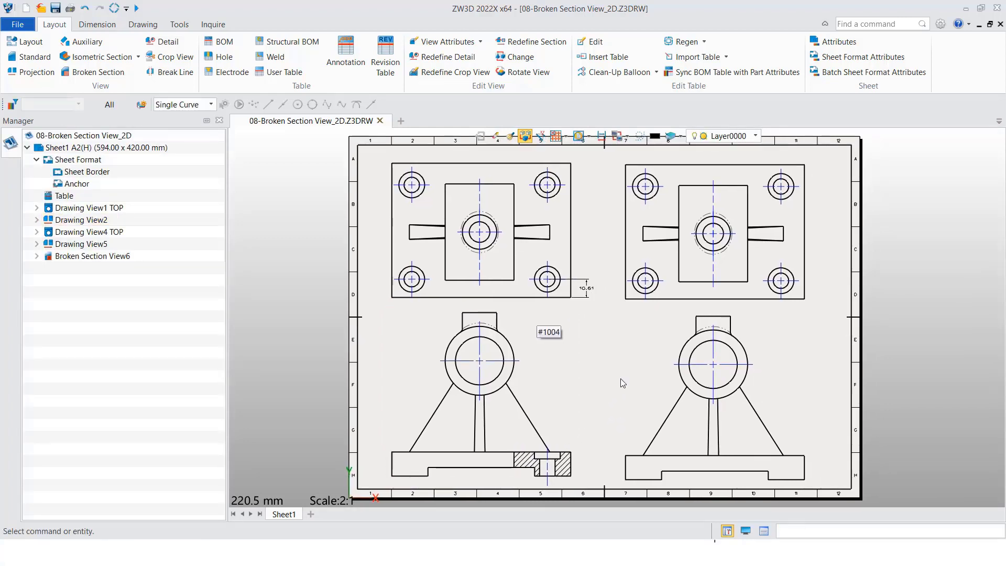
pyautogui.middleClick(586, 369)
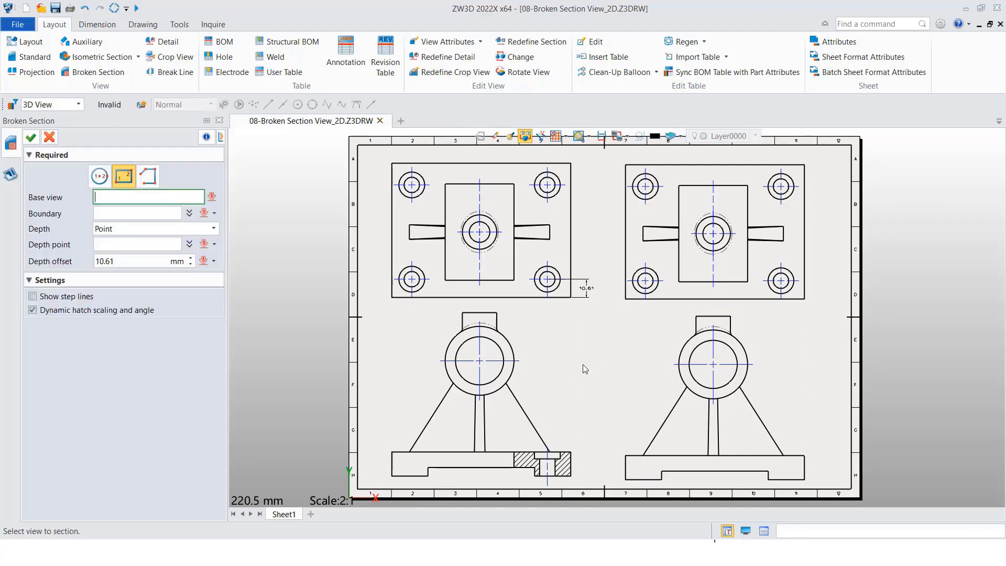
pyautogui.click(139, 229)
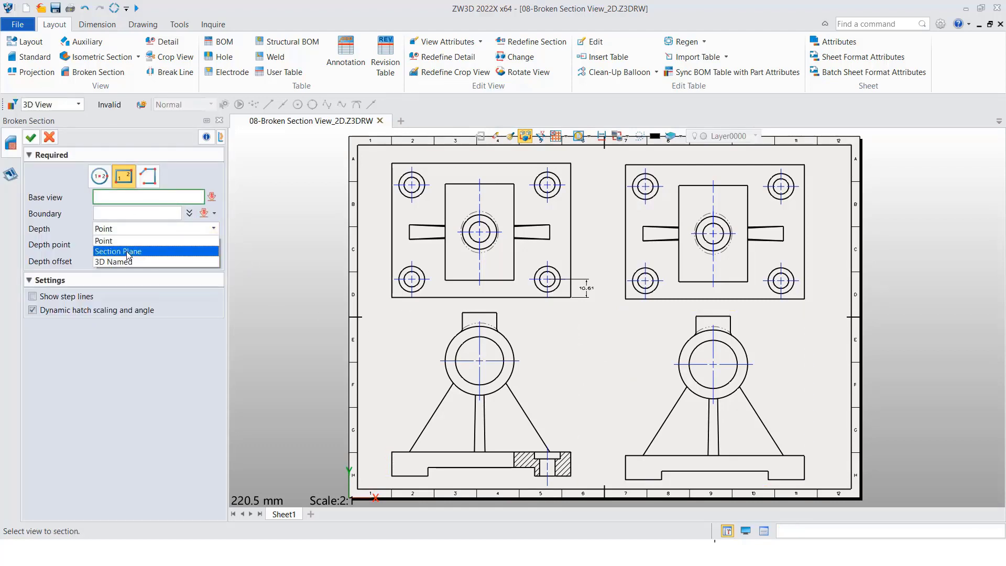
pyautogui.click(130, 252)
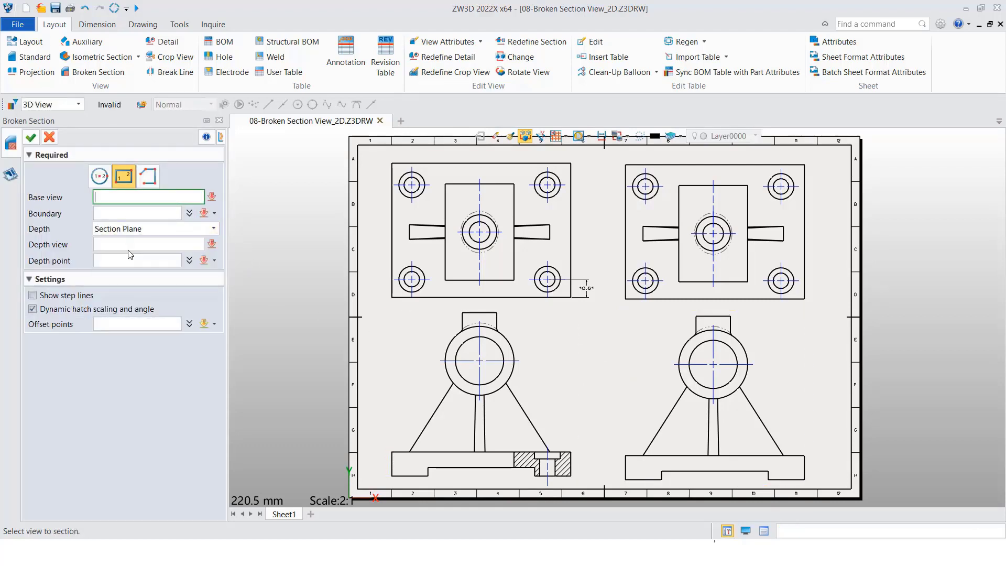
pyautogui.click(691, 335)
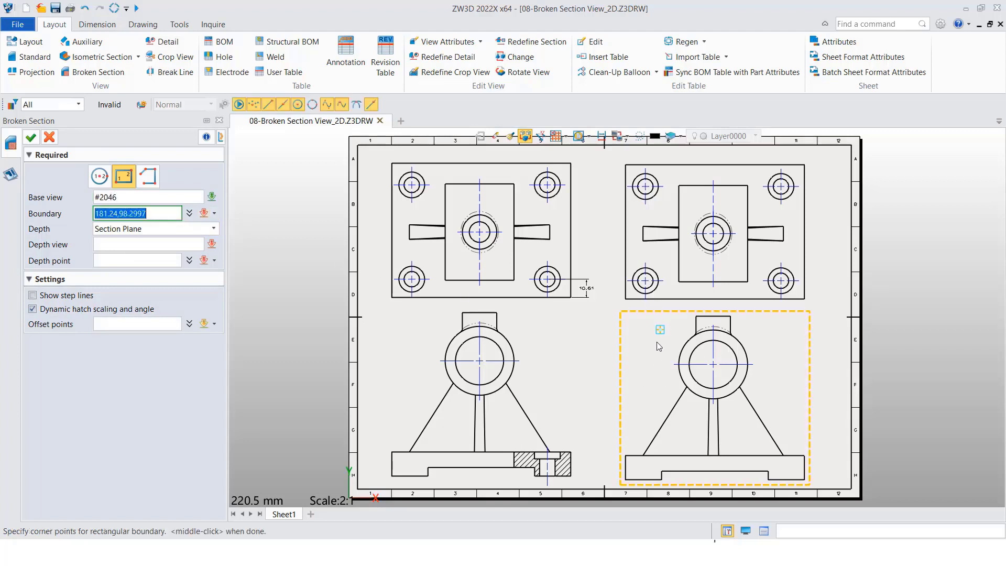
pyautogui.click(761, 439)
pyautogui.click(819, 488)
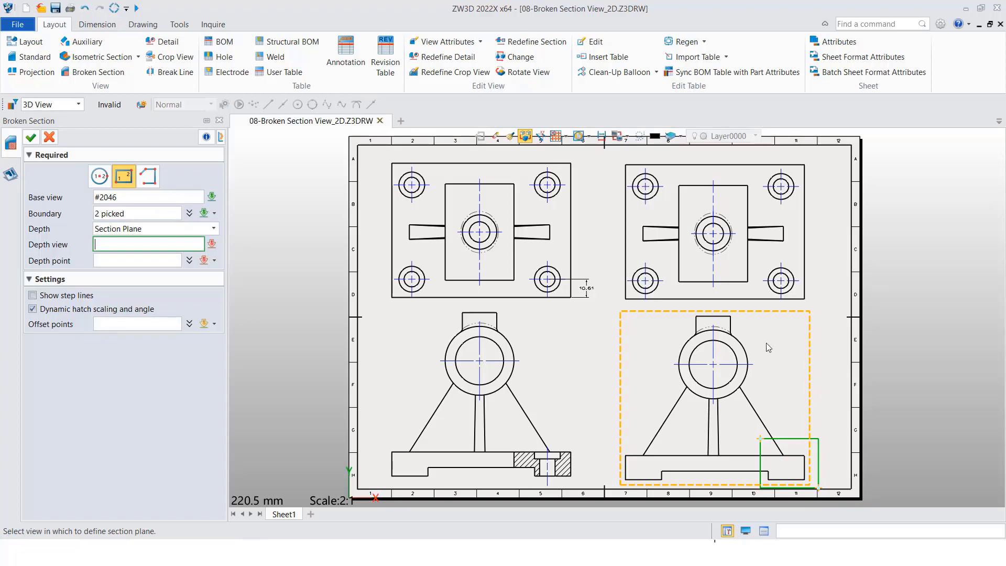
pyautogui.click(809, 249)
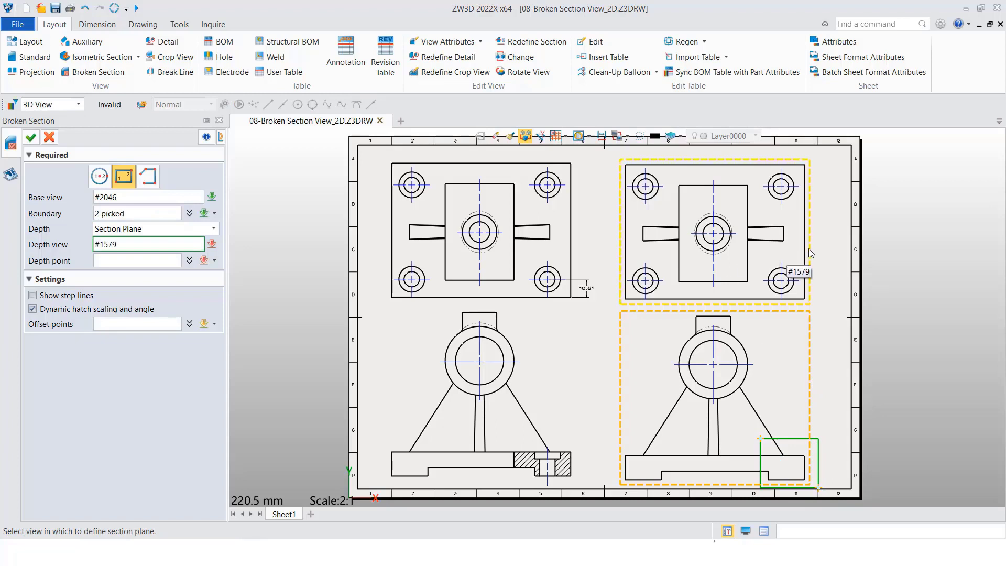
pyautogui.click(780, 281)
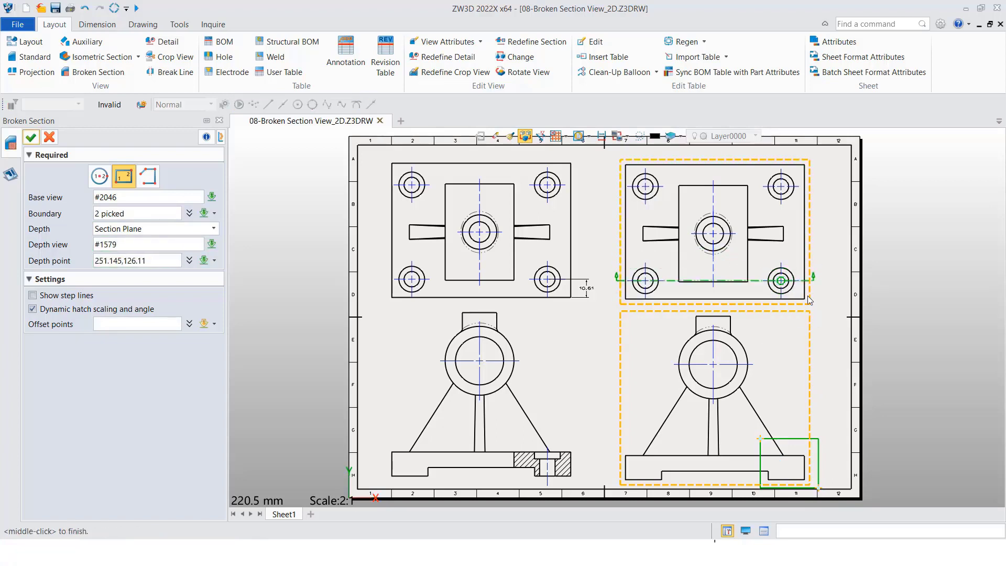
pyautogui.middleClick(829, 363)
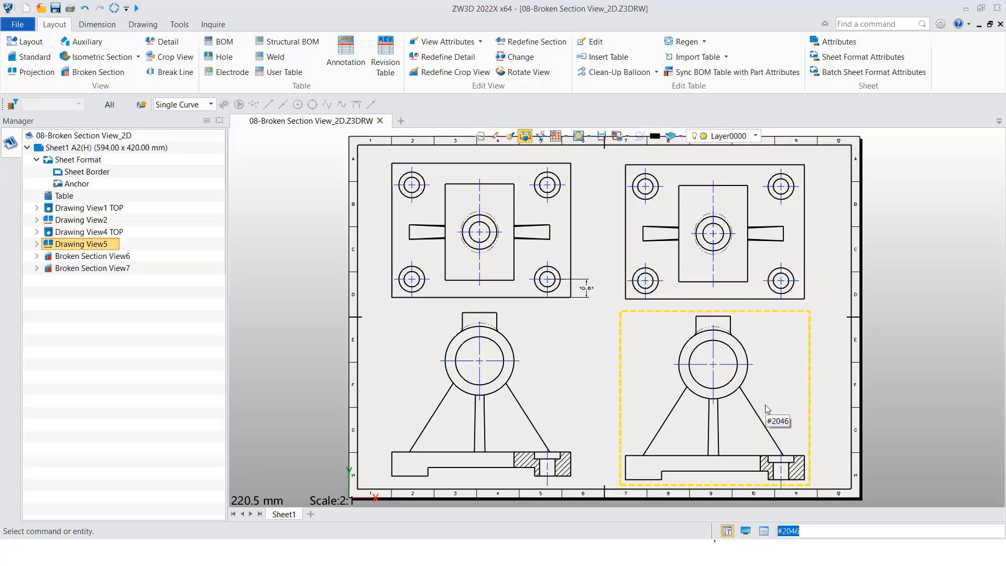